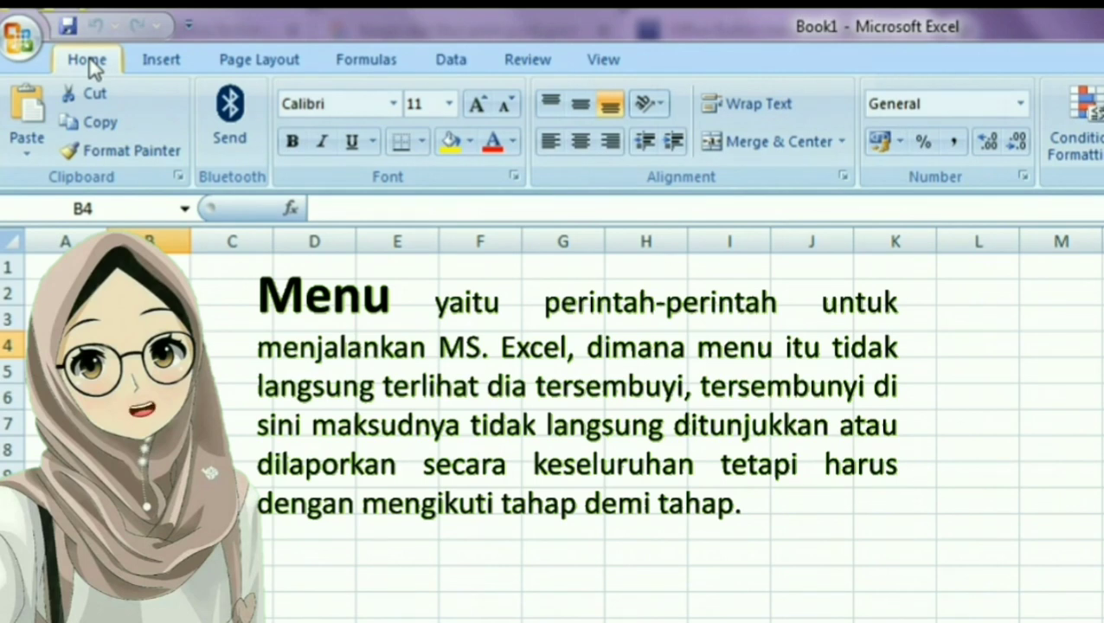
left_click(140, 66)
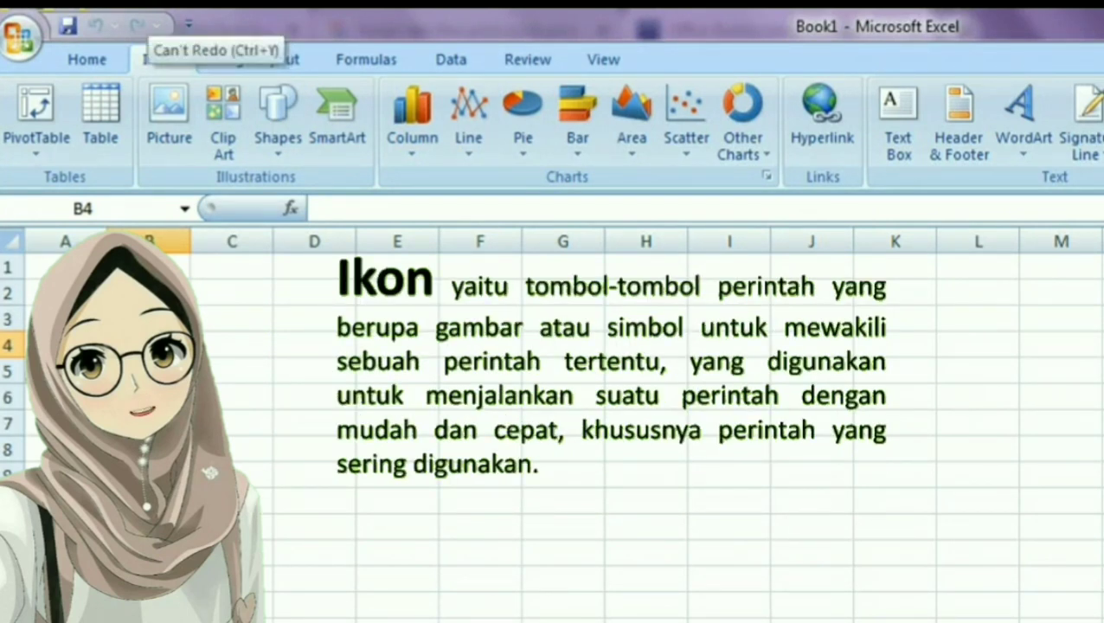
left_click(182, 53)
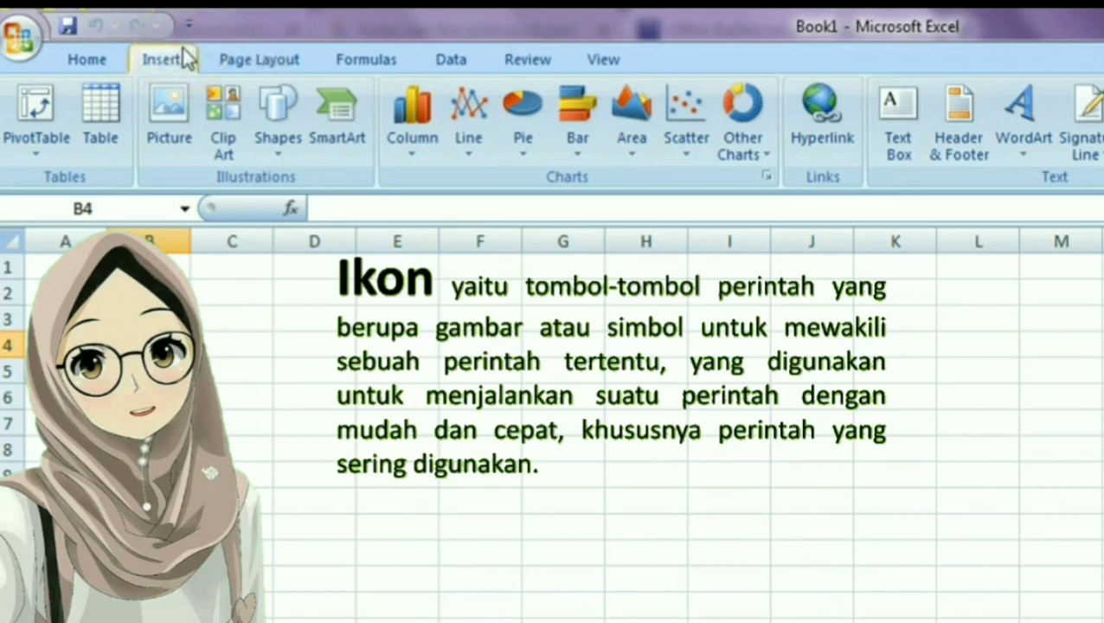
left_click(180, 55)
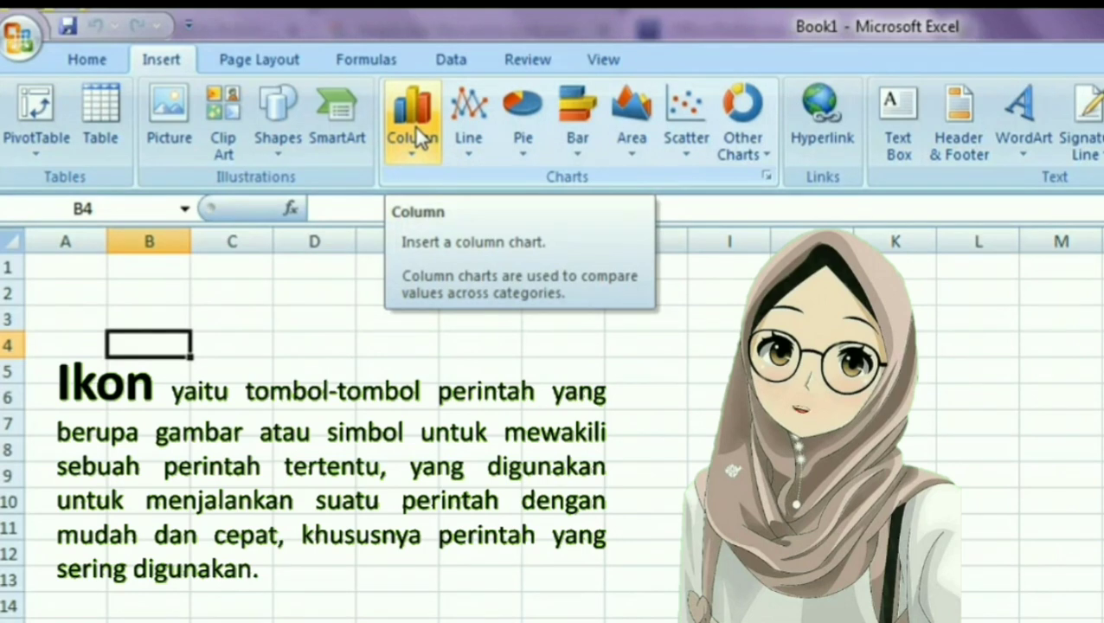
left_click(482, 129)
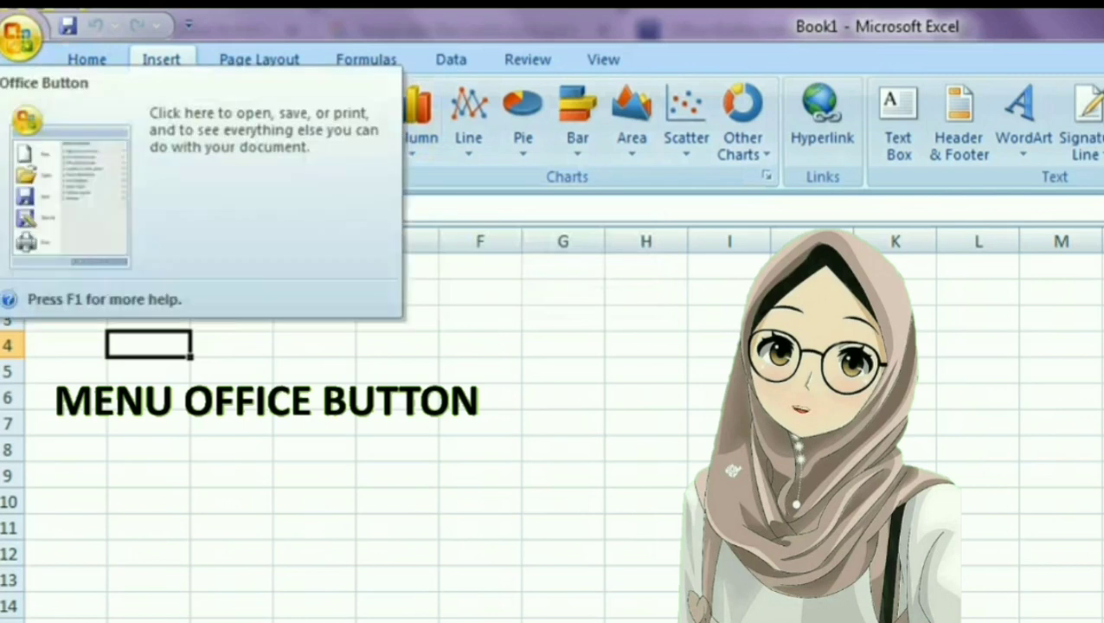
Open the recent workbook HASIL PTS I - KELAS 7.xls.
left_click(13, 48)
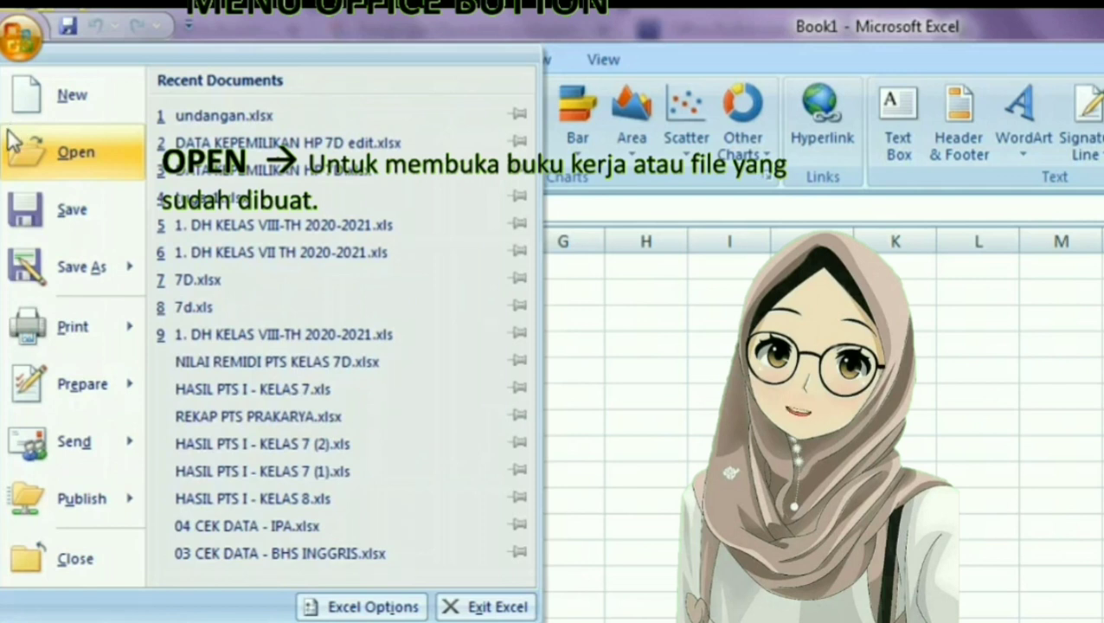
left_click(7, 163)
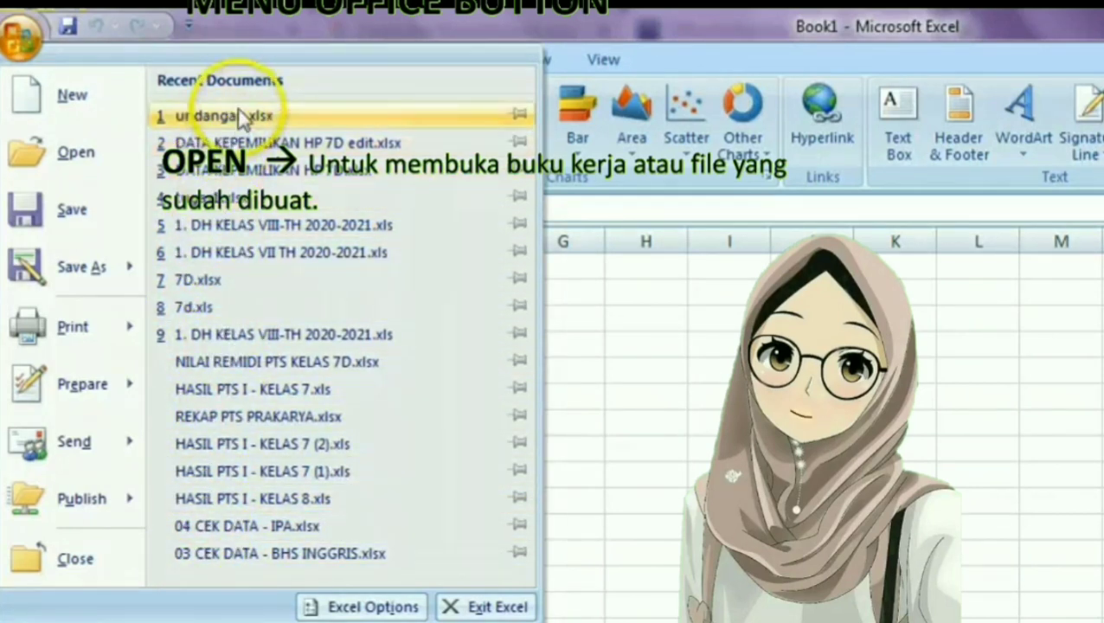
left_click(258, 395)
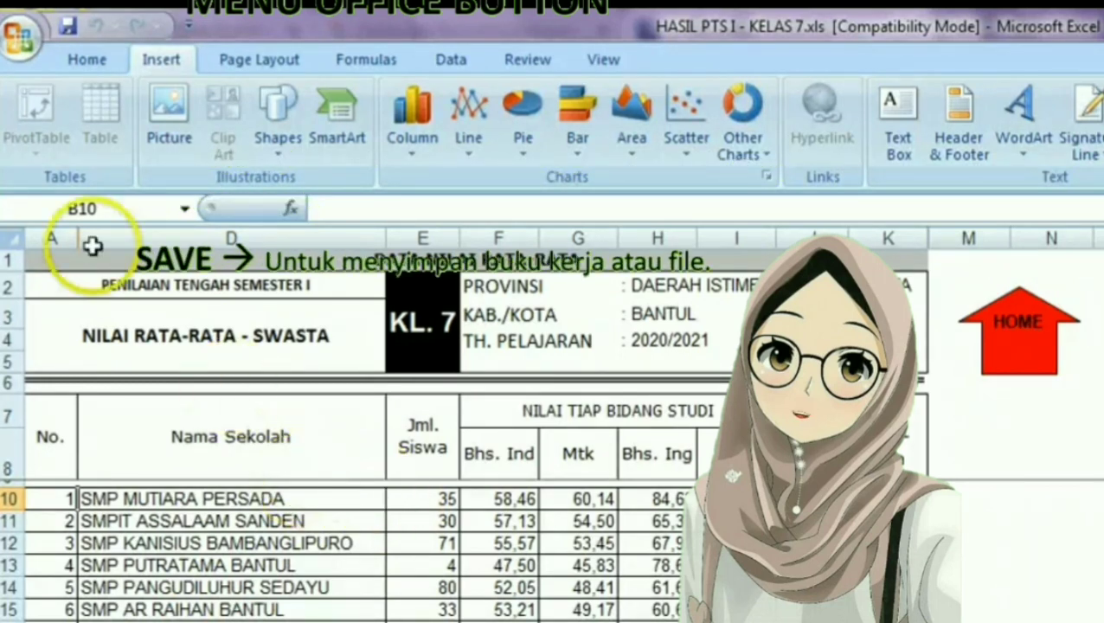
Save a copy of the workbook in the Eko File folder under the name HASIL PTS I - KELAS 7 edit.xls.
left_click(20, 36)
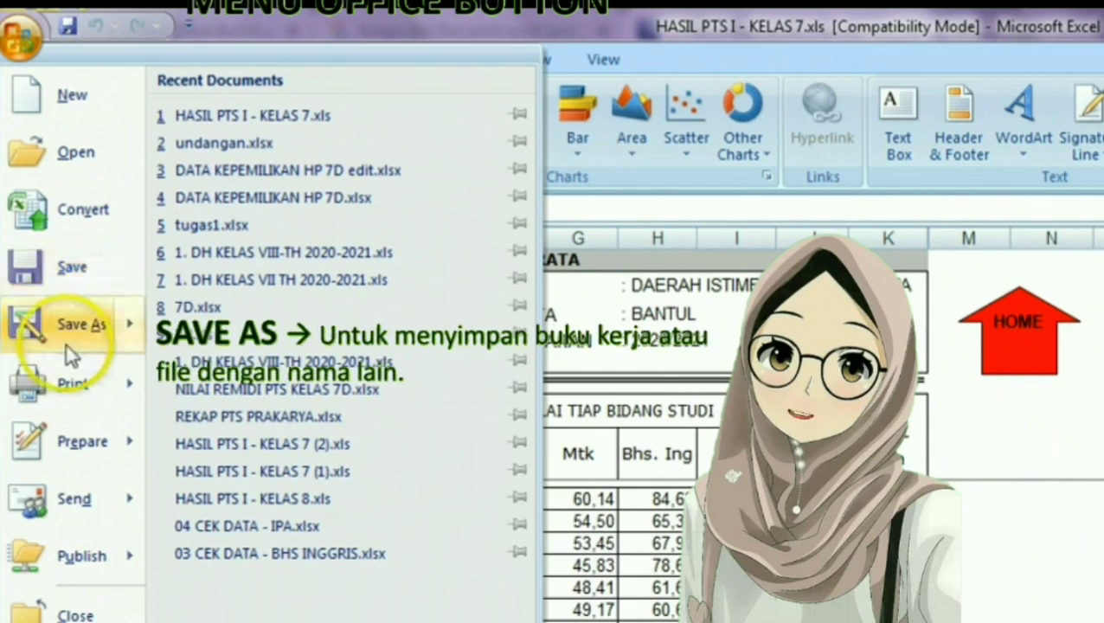
mouse_move(69, 353)
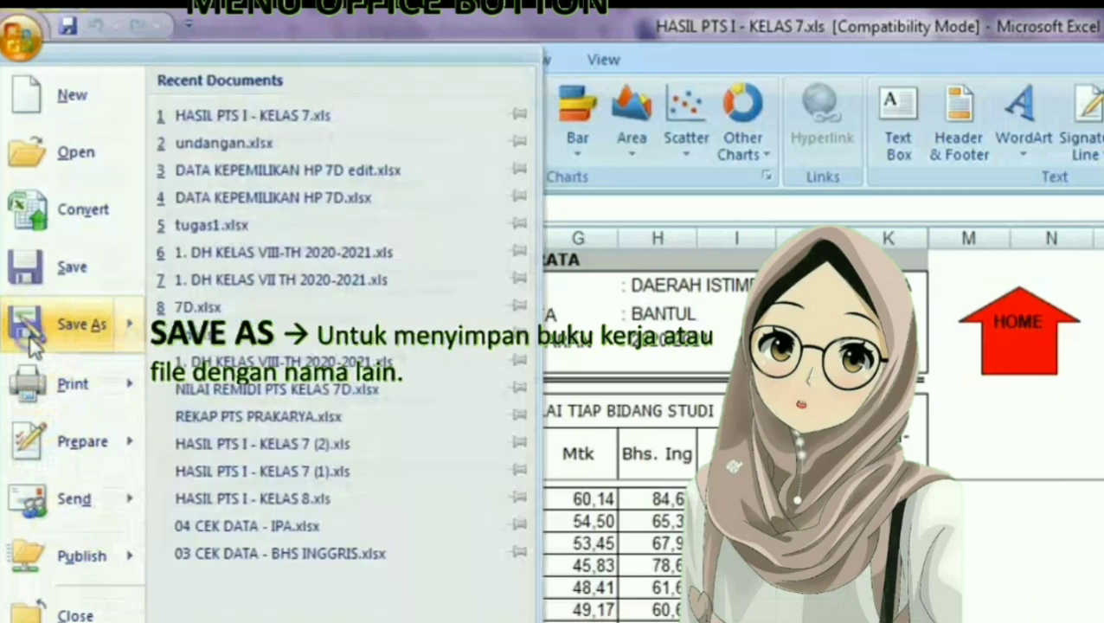
key("Escape")
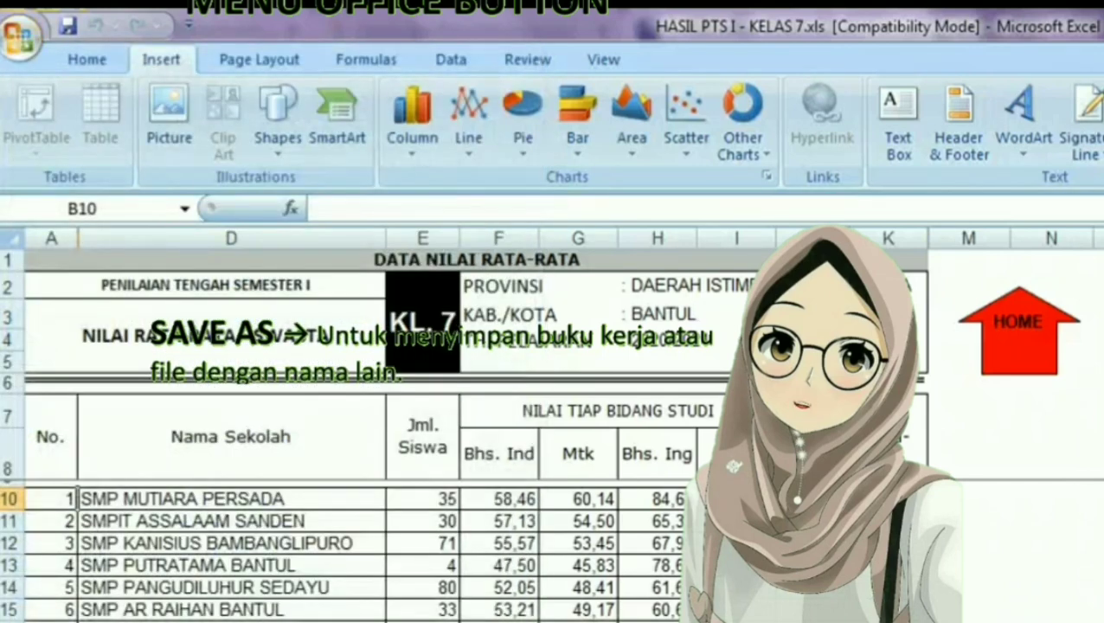
key("F12")
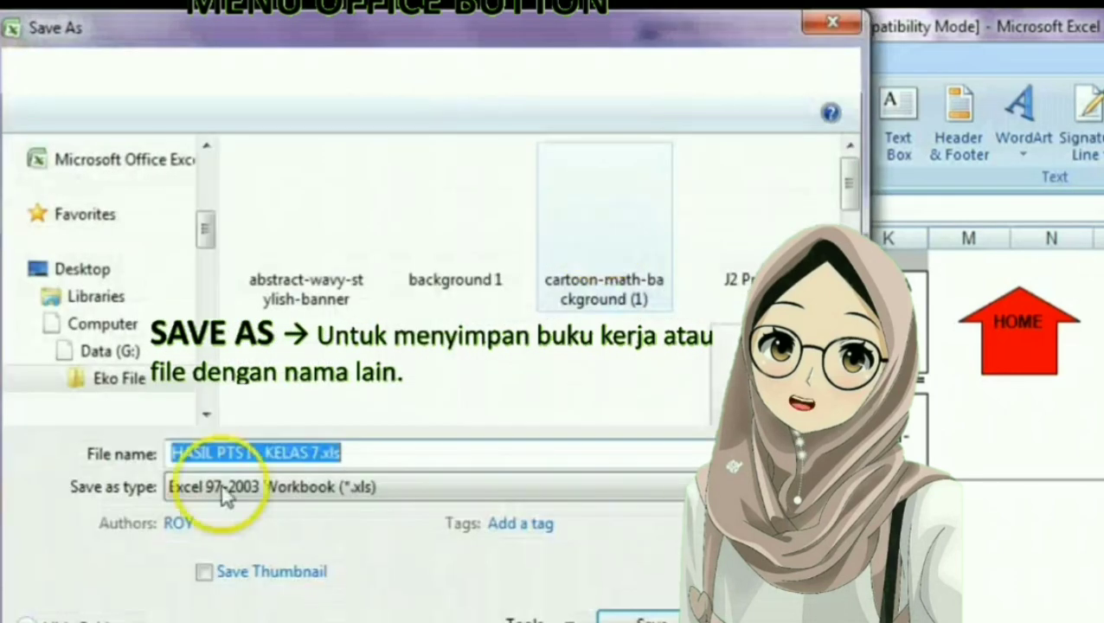
left_click(317, 443)
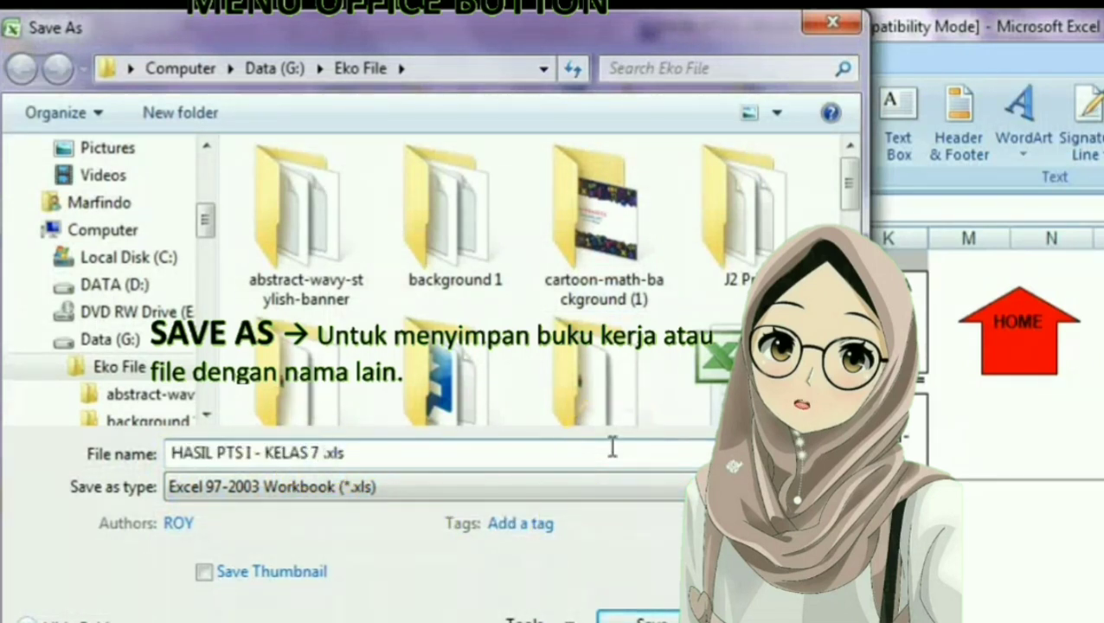
type("edit")
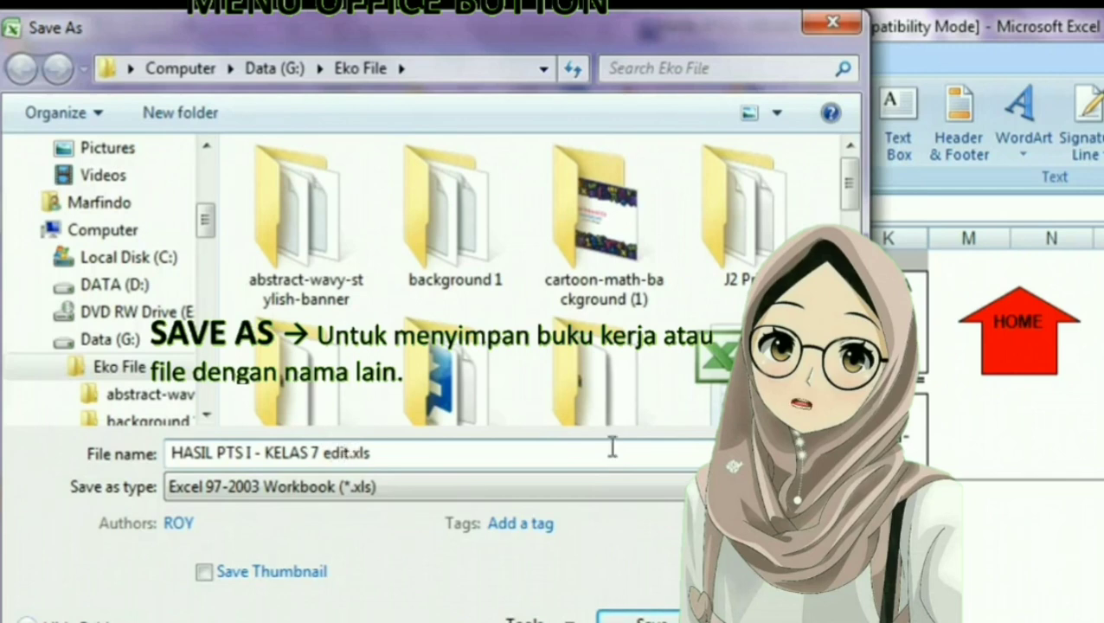
left_click(655, 618)
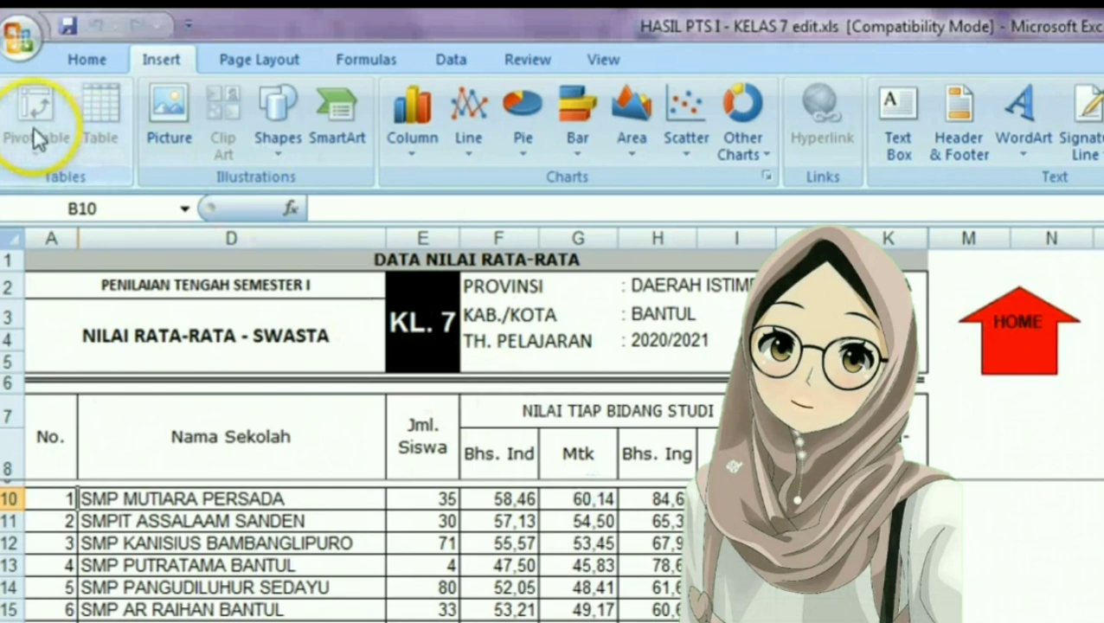
Open the print settings for the edited workbook copy.
left_click(21, 36)
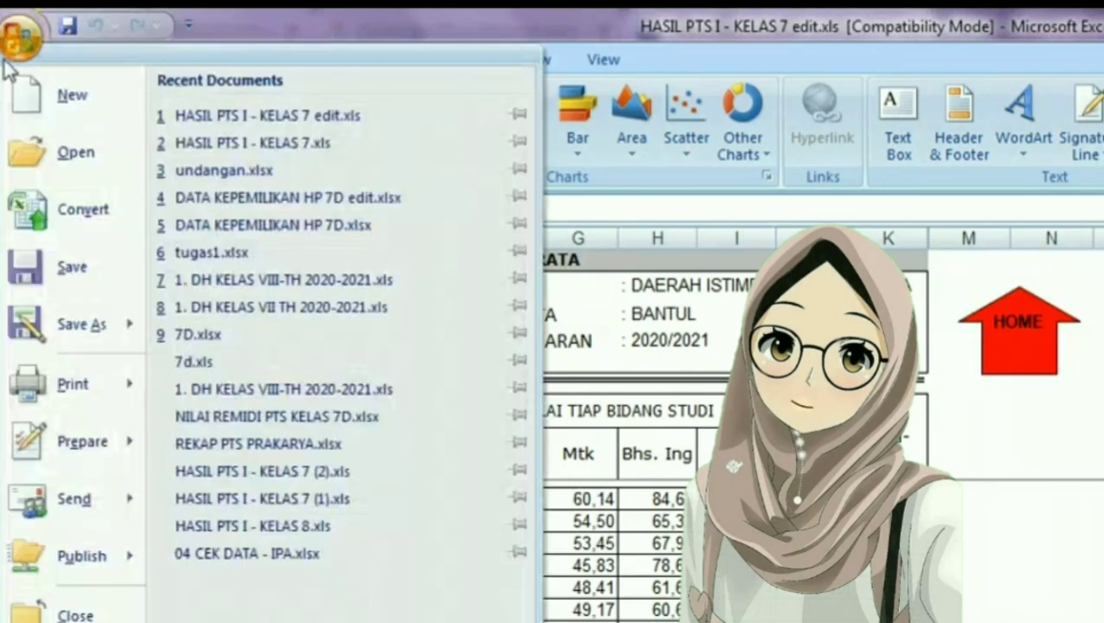
mouse_move(57, 392)
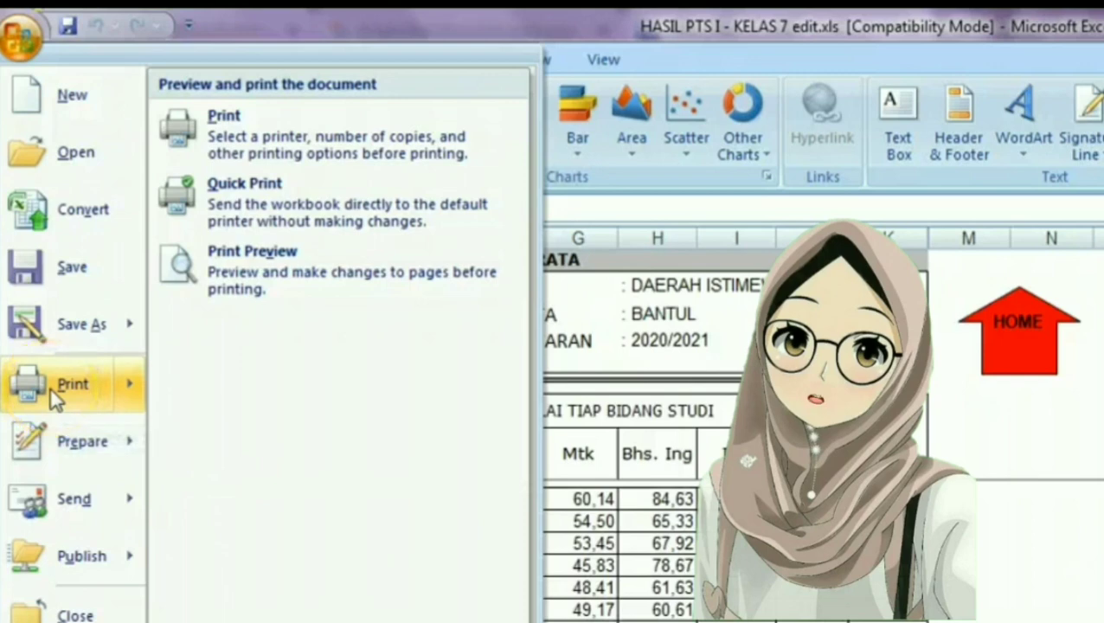
left_click(52, 389)
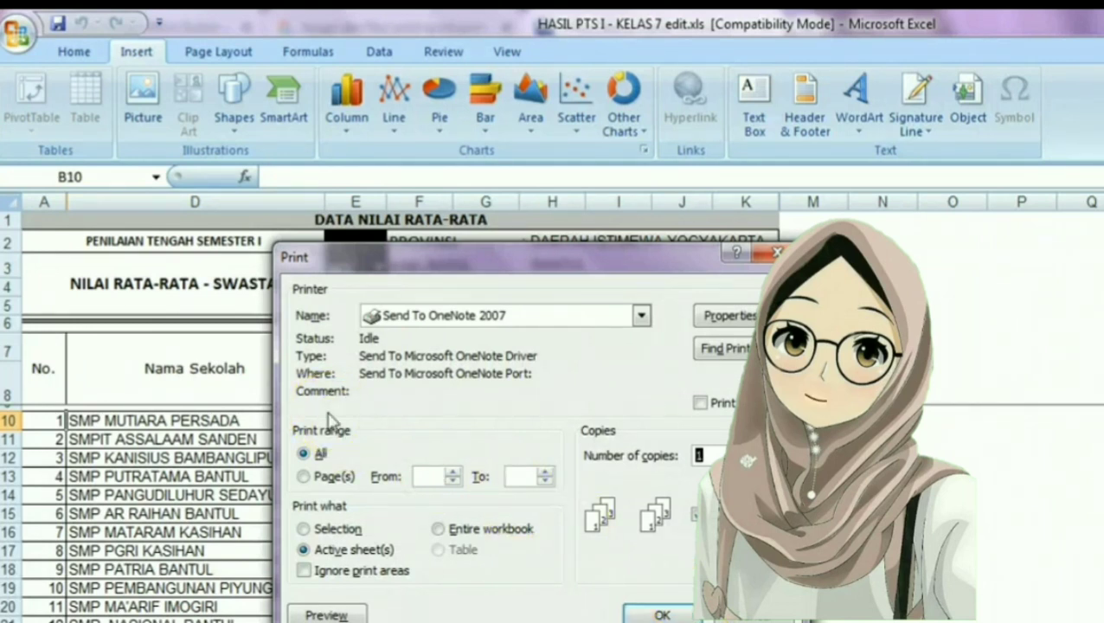
Try restricting the print range to specific pages starting from page 1.
left_click(304, 477)
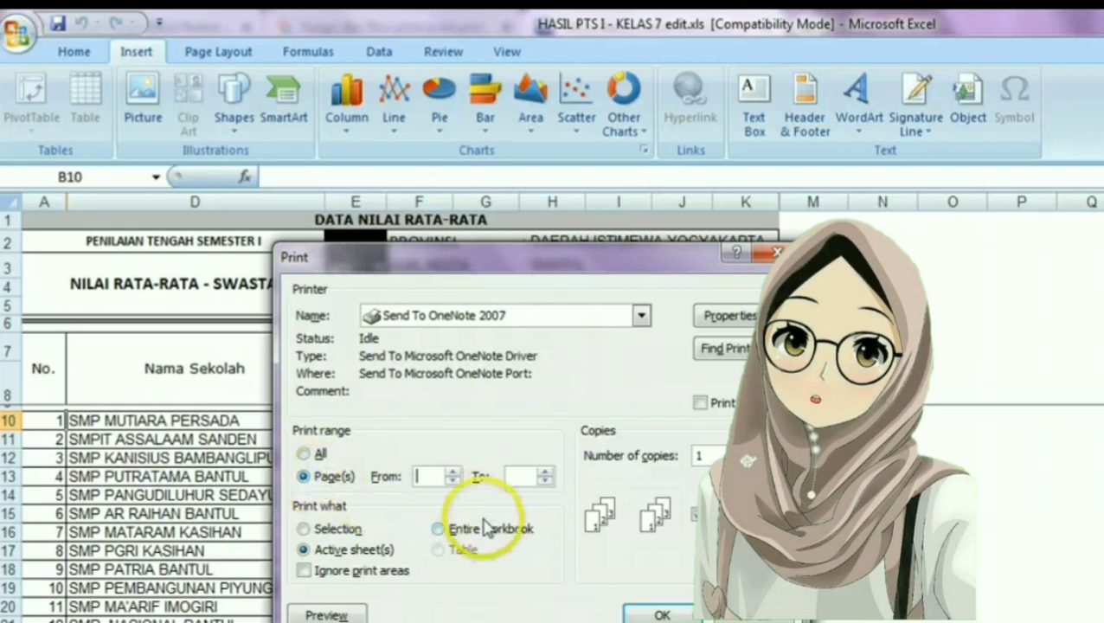
left_click(426, 478)
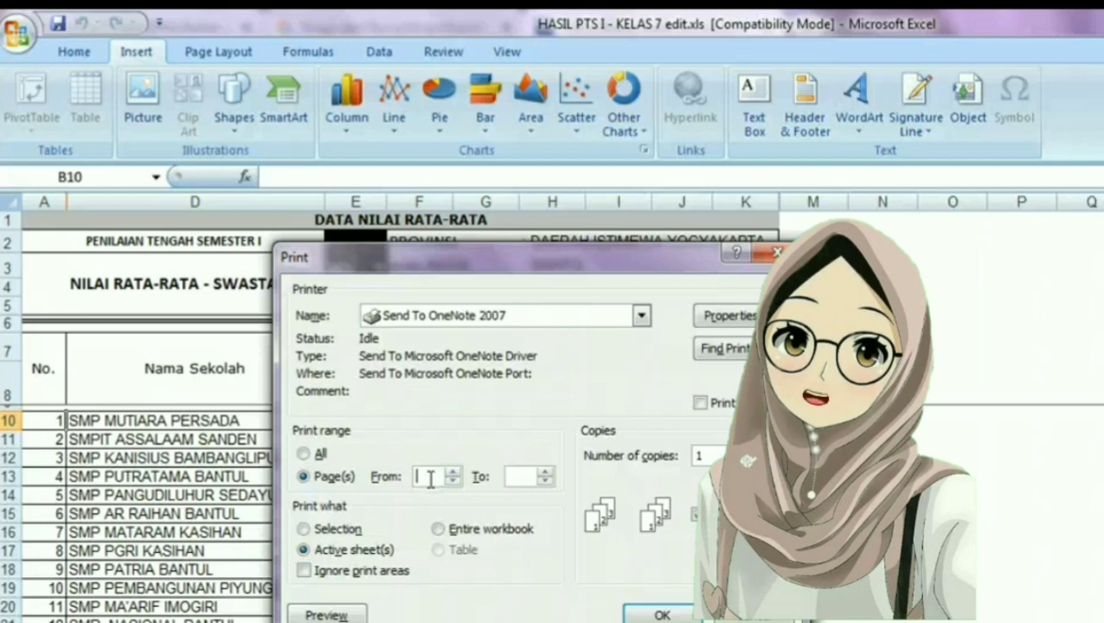
type("1")
left_click(519, 479)
type("1")
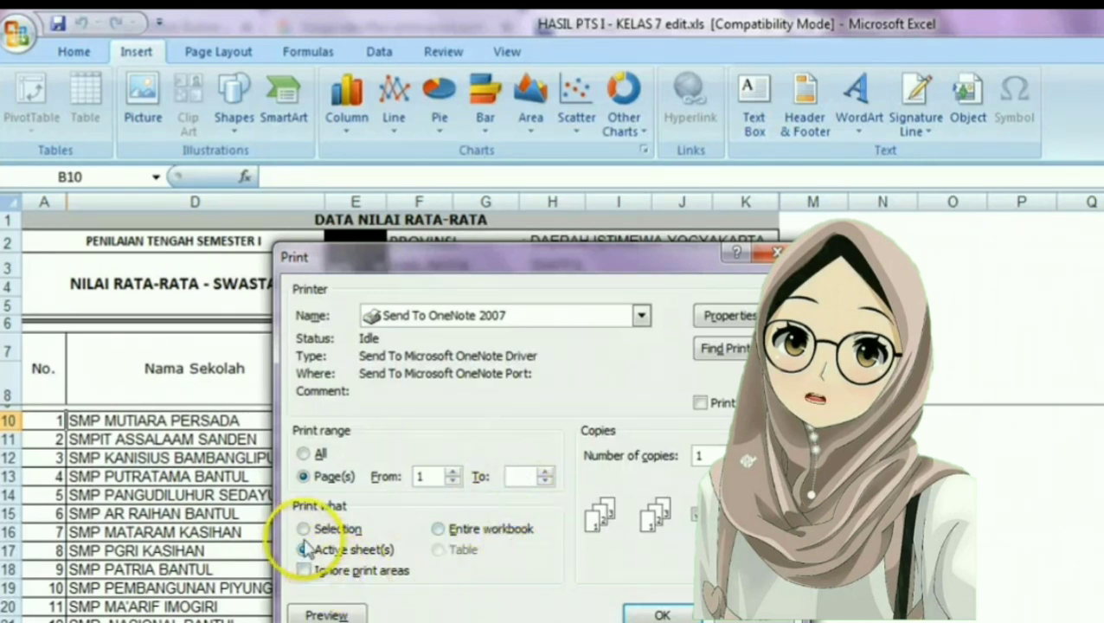
Set the print range to All and the number of copies to 2, and print the active sheet.
left_click(303, 455)
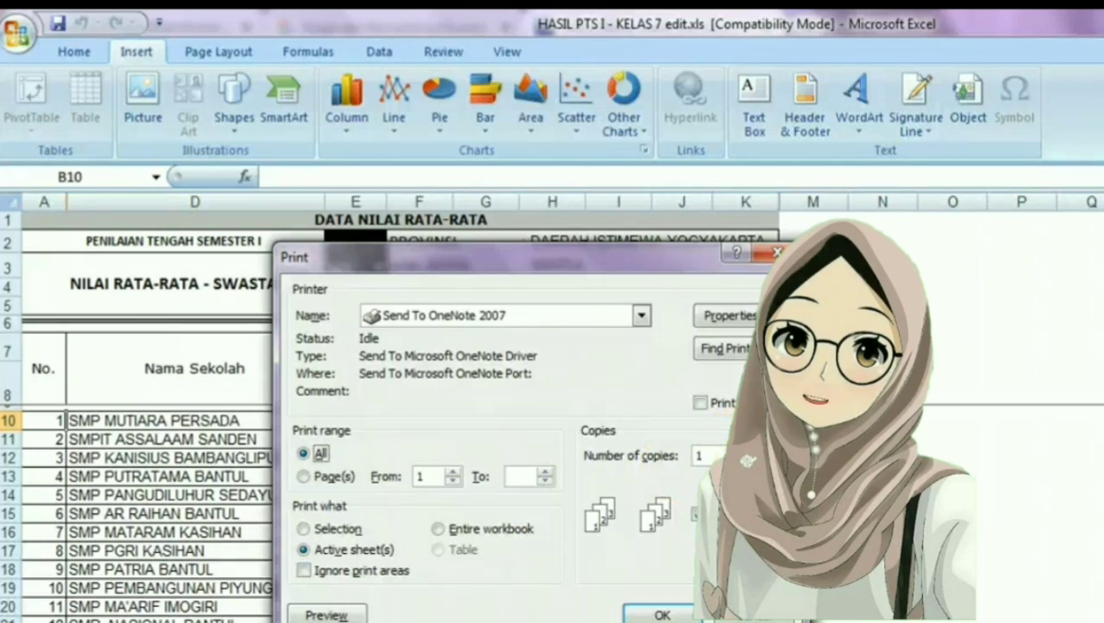
left_click(731, 451)
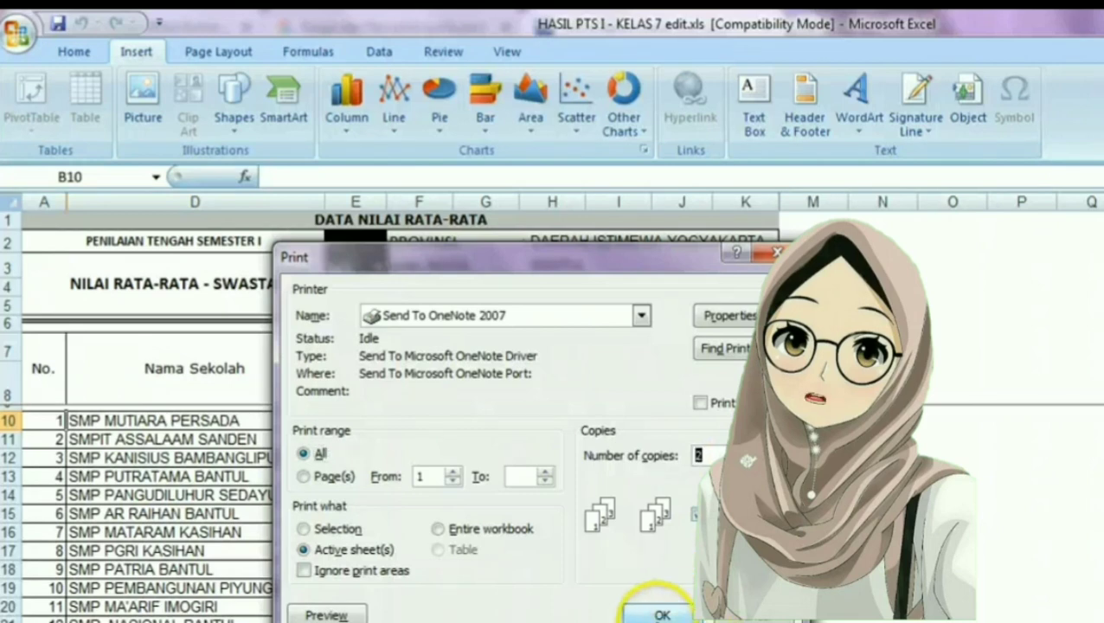
left_click(662, 613)
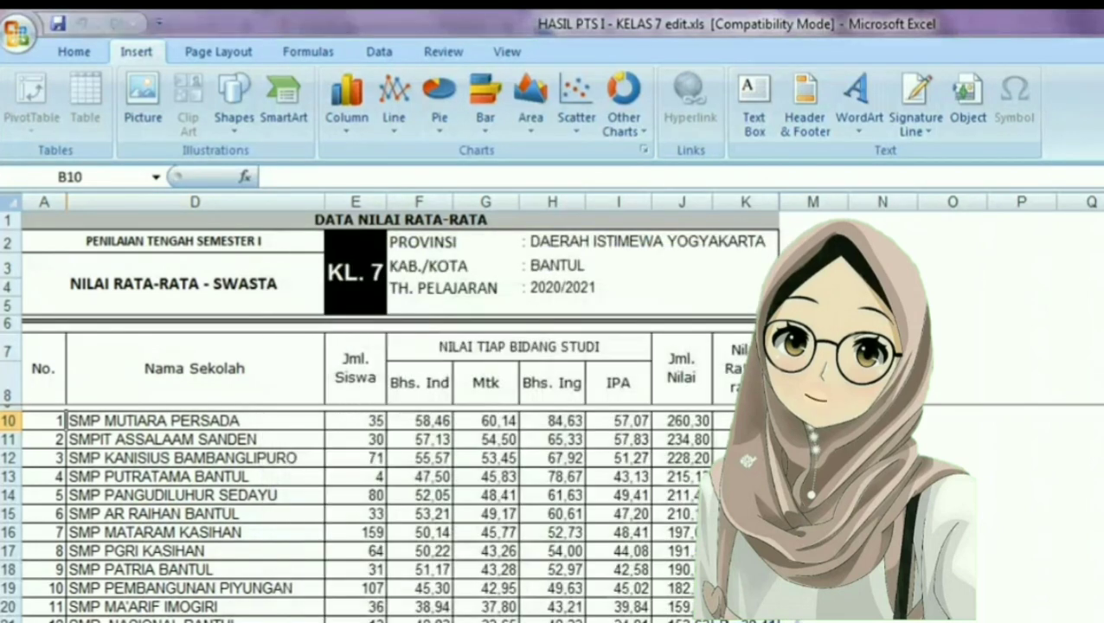
Show the print preview of the average-score sheet and zoom in on the page.
left_click(18, 34)
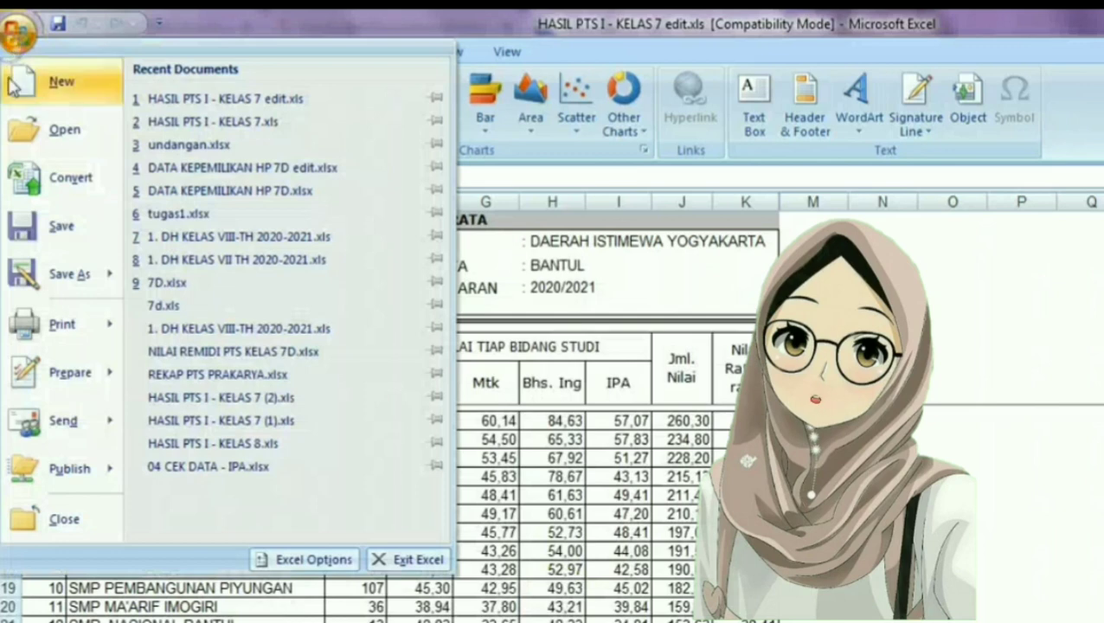
mouse_move(50, 329)
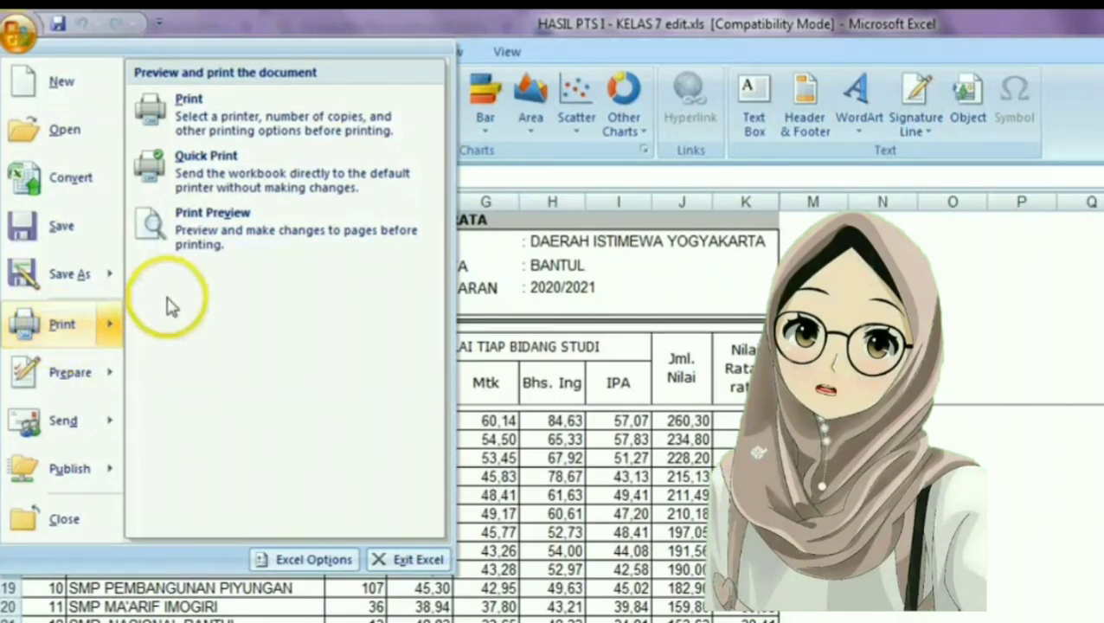
left_click(173, 255)
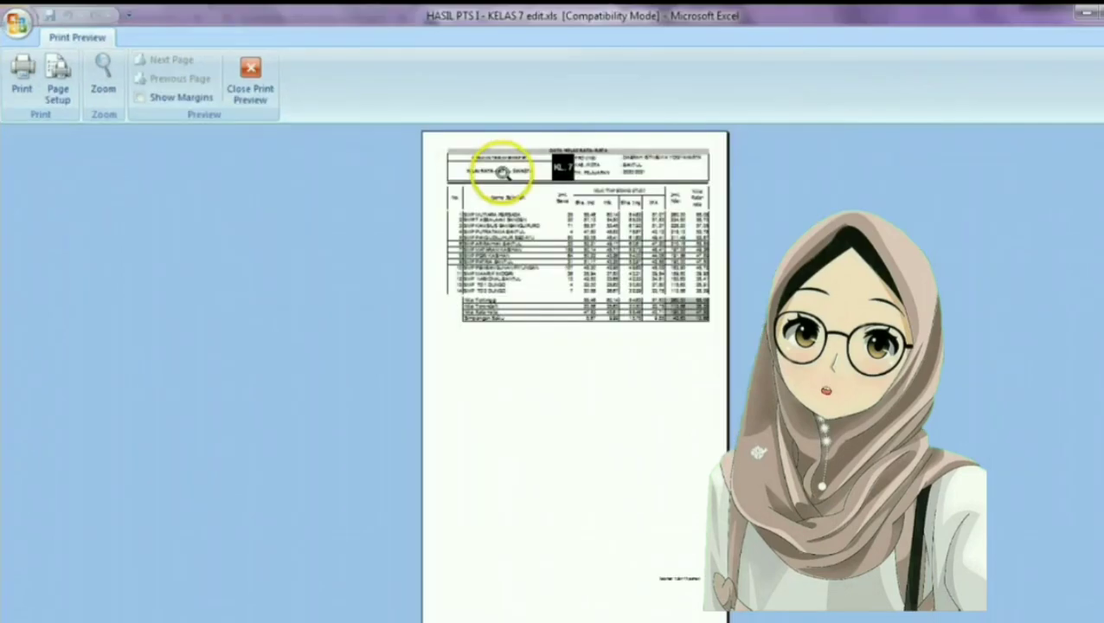
left_click(503, 173)
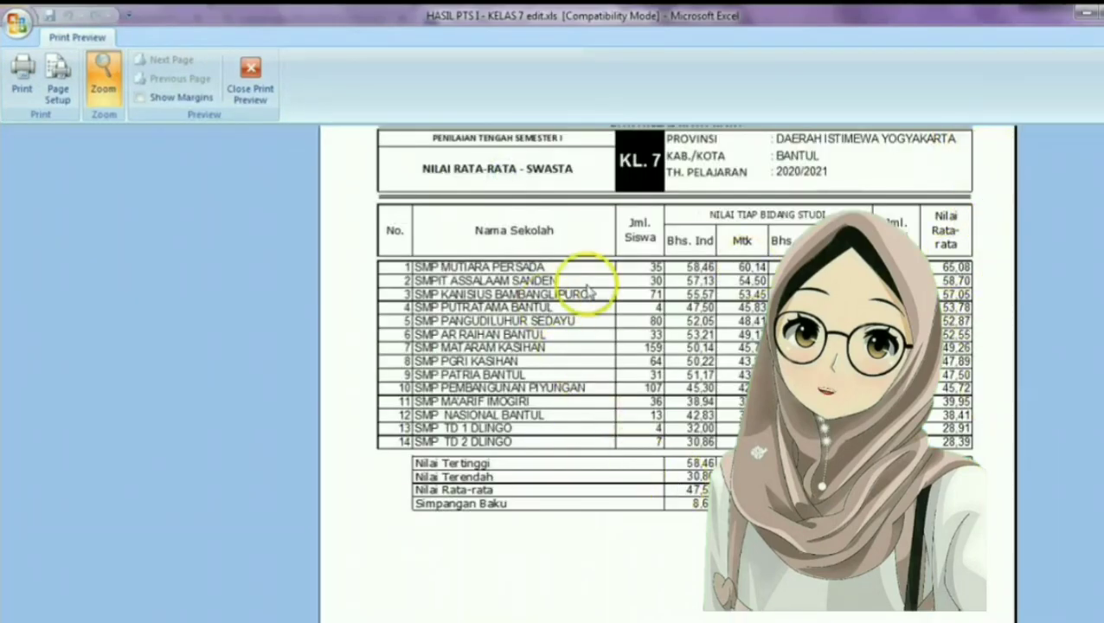
left_click(546, 249)
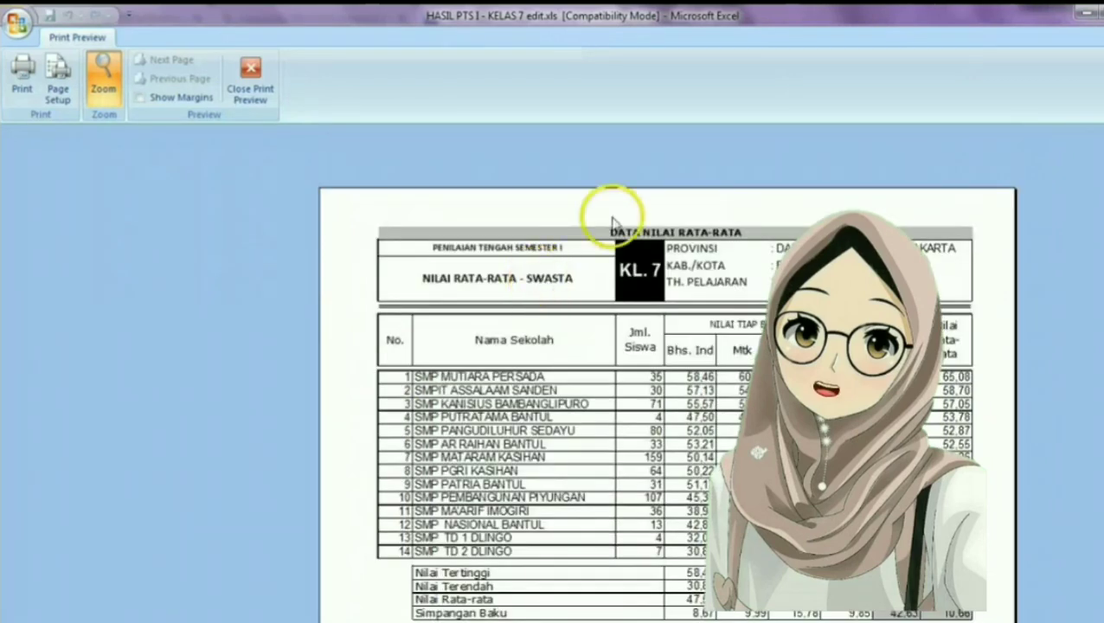
Examine the previewed page from the heading and school score table down to the summary rows and the area below them.
scroll(584, 558, "down", 5)
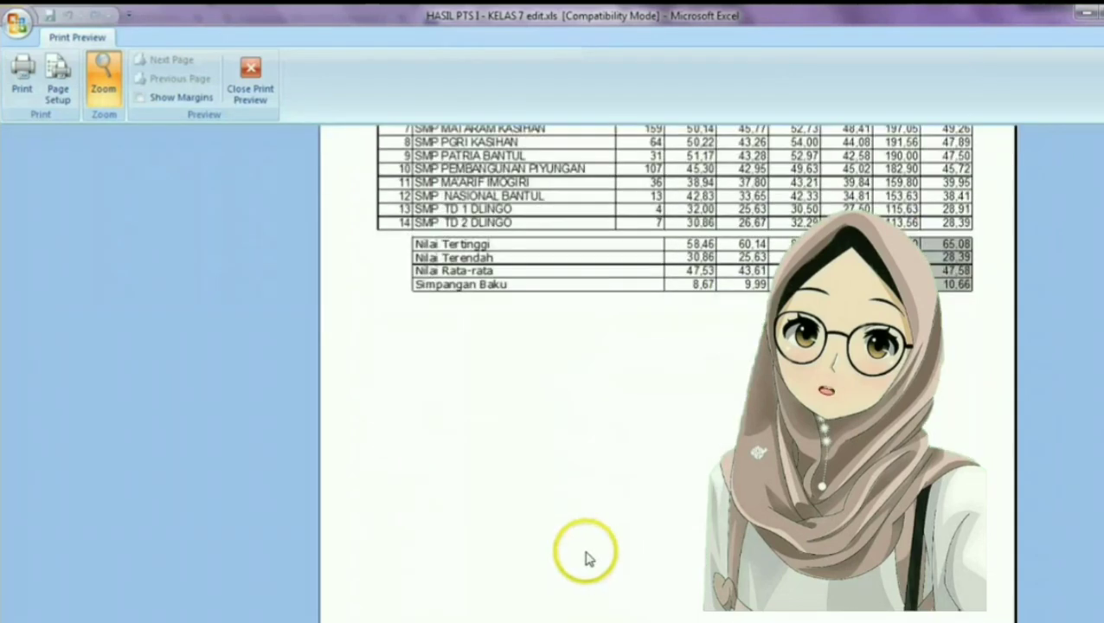
scroll(645, 460, "down", 3)
scroll(662, 434, "up", 5)
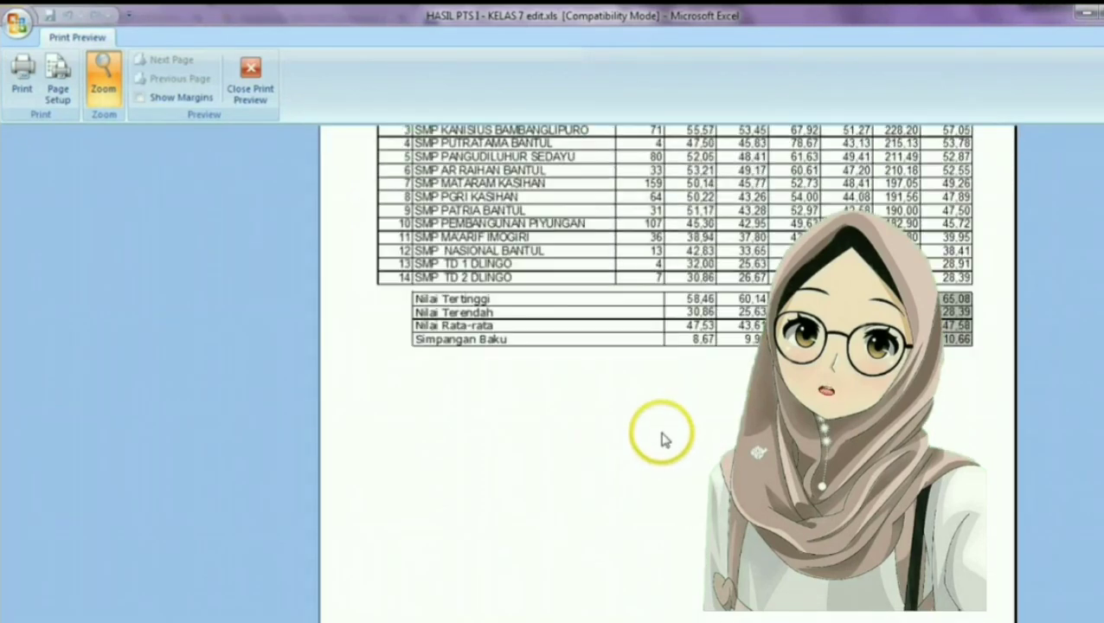
scroll(662, 439, "up", 3)
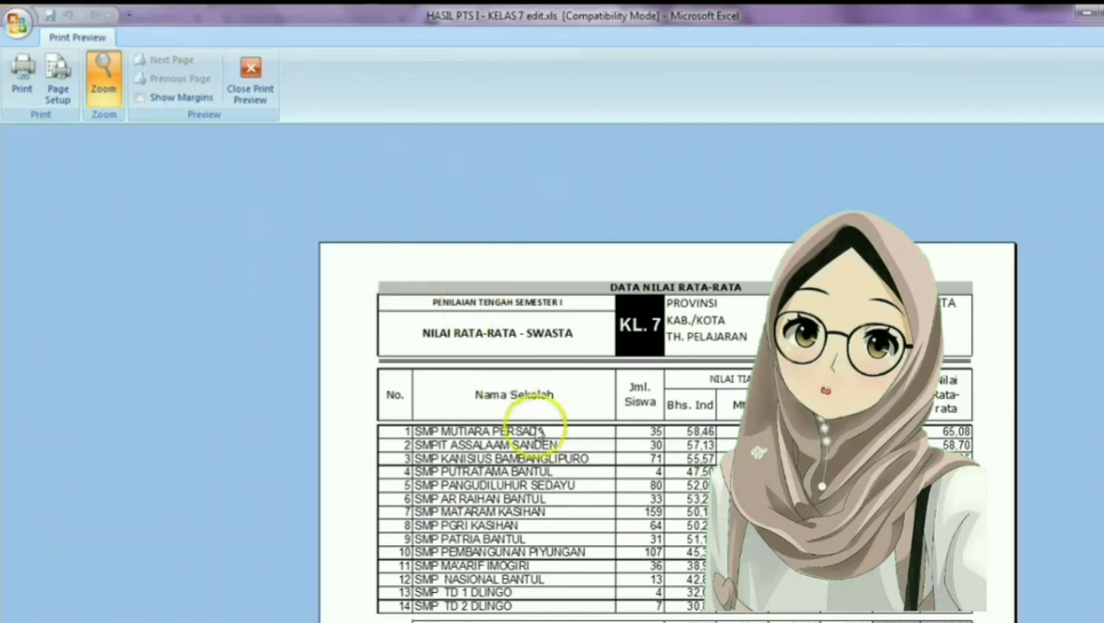
scroll(548, 444, "down", 5)
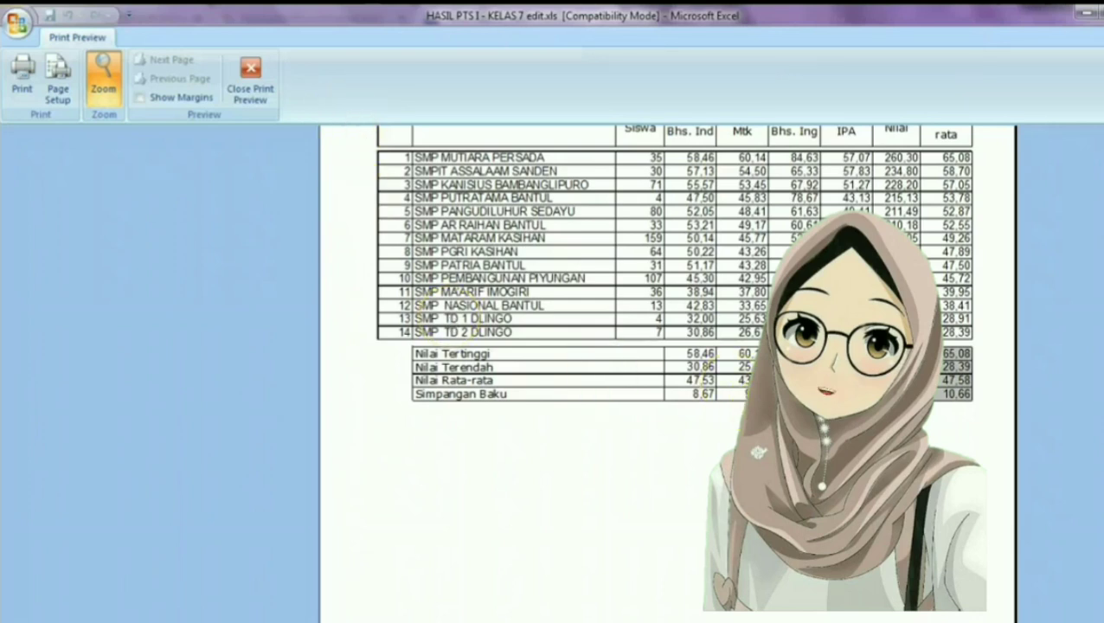
scroll(735, 398, "down", 2)
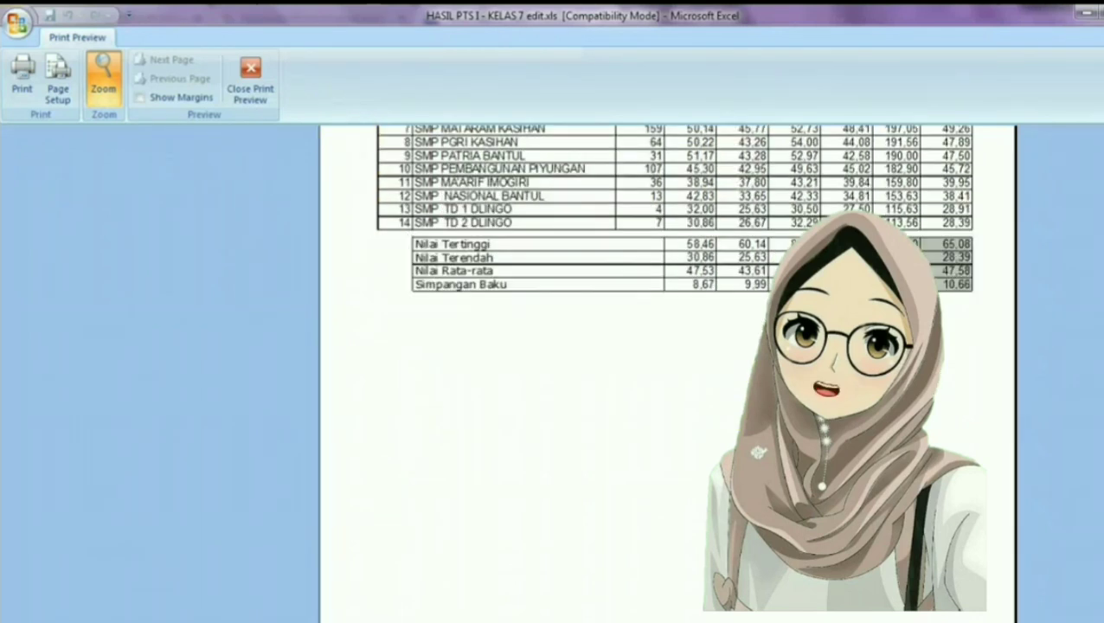
scroll(736, 398, "down", 3)
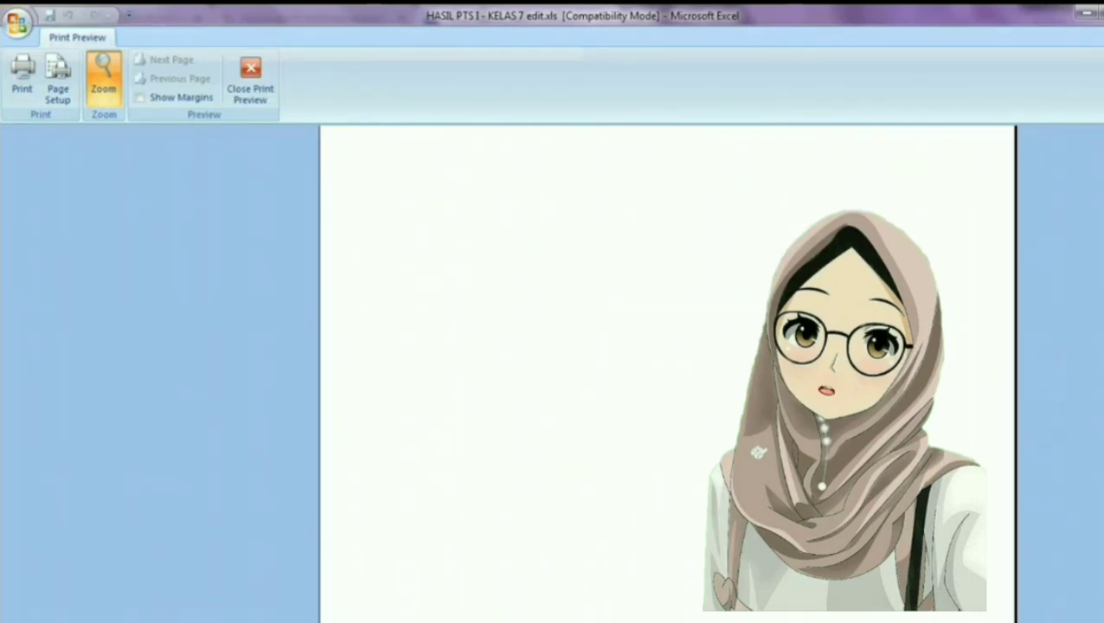
scroll(279, 140, "up", 2)
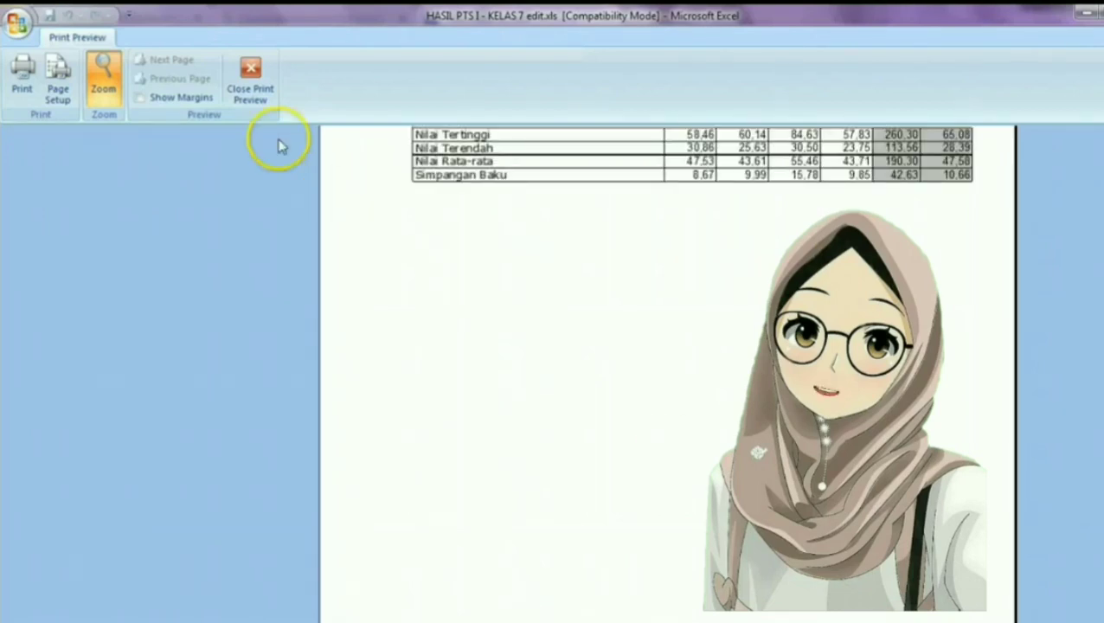
Close the print preview and view the Prepare commands for getting the workbook ready for distribution.
left_click(248, 76)
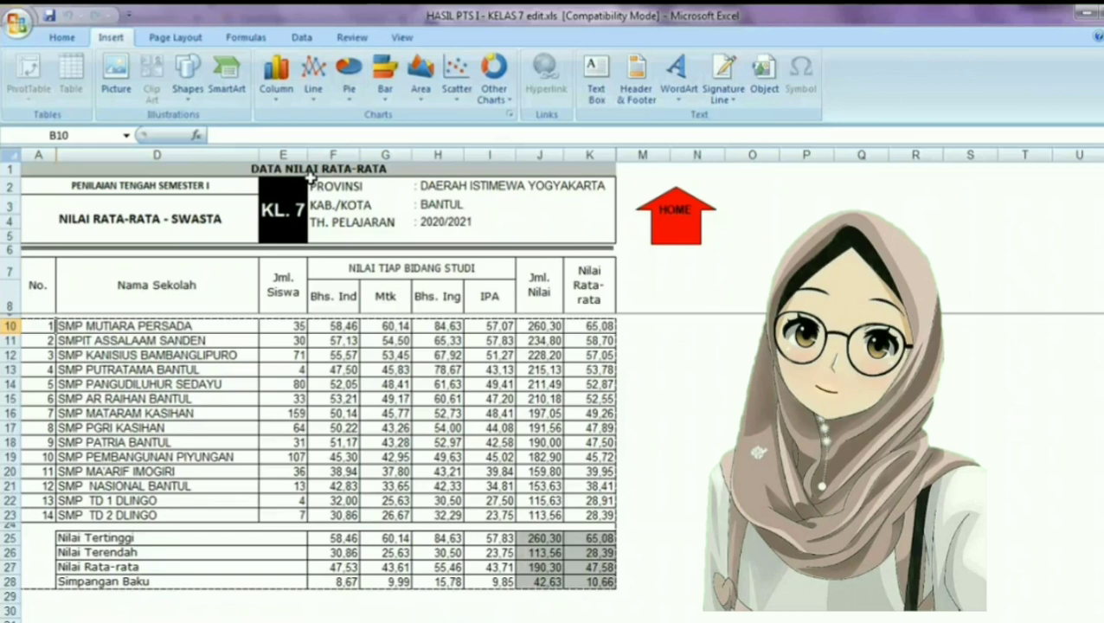
left_click(7, 21)
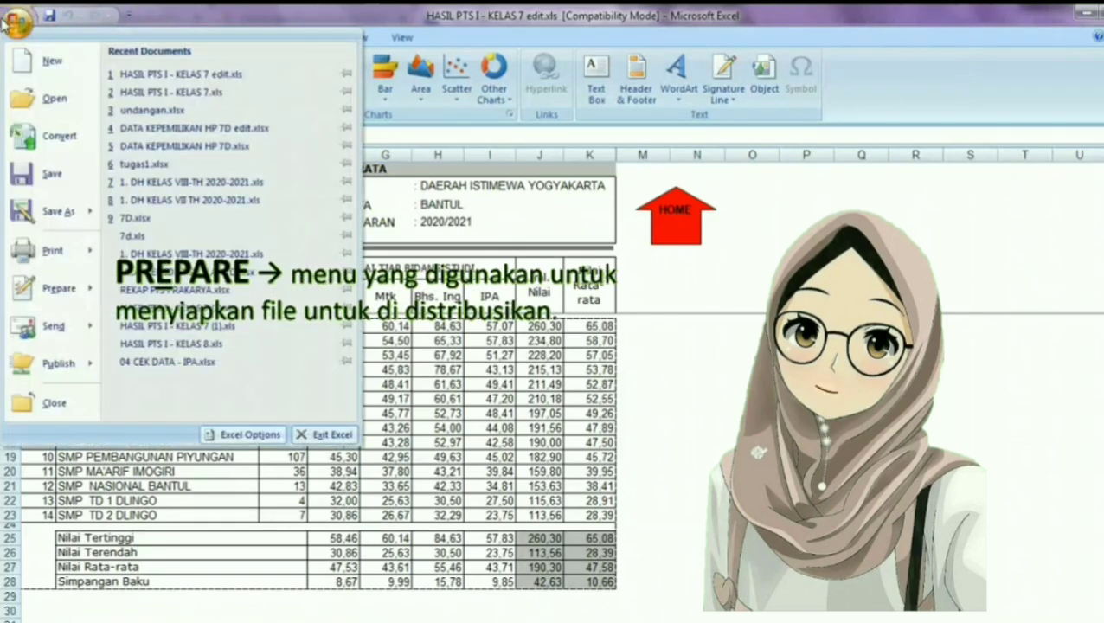
left_click(54, 293)
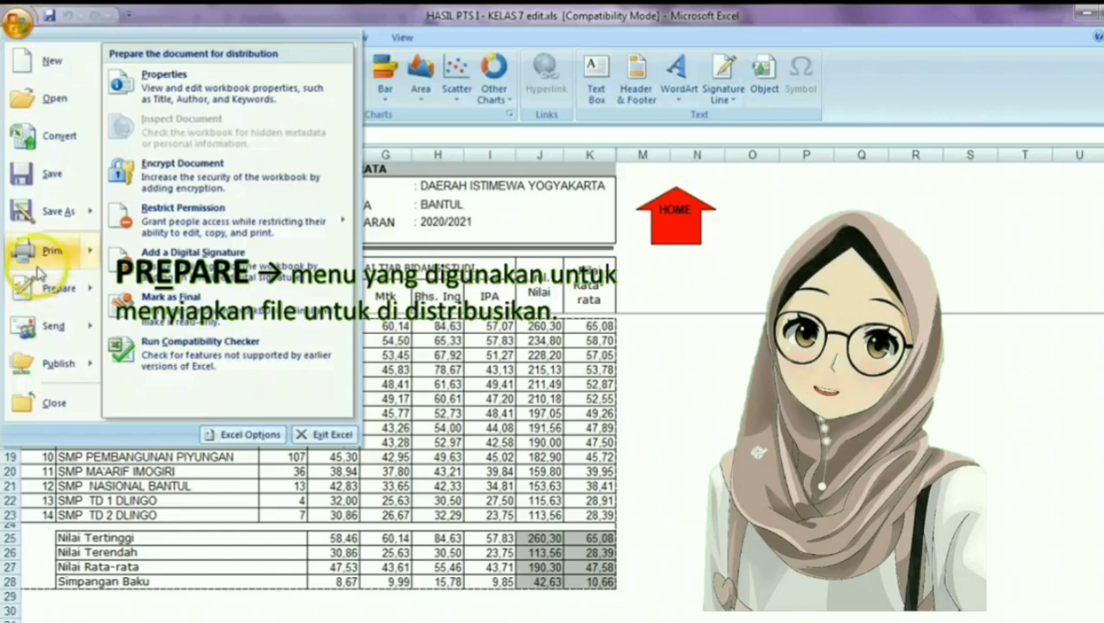
mouse_move(39, 260)
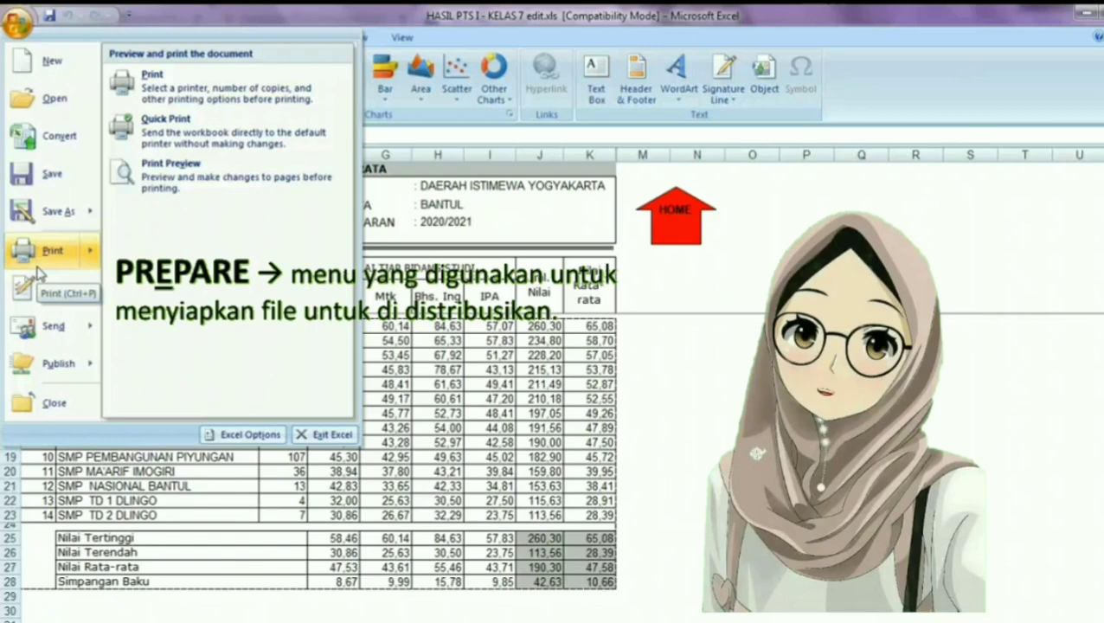
left_click(39, 298)
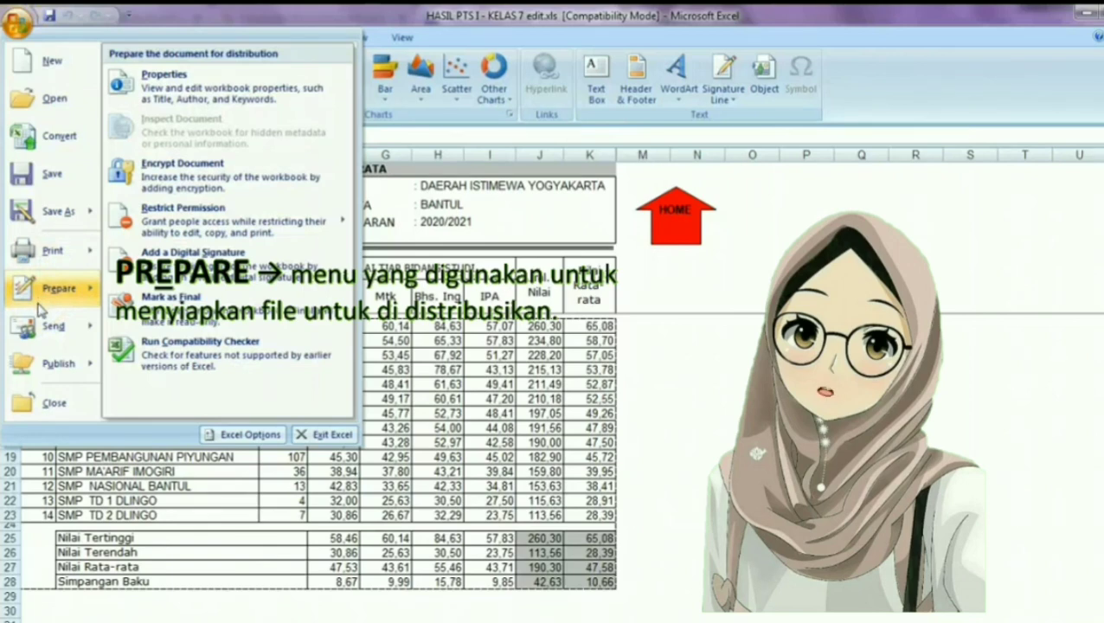
left_click(33, 289)
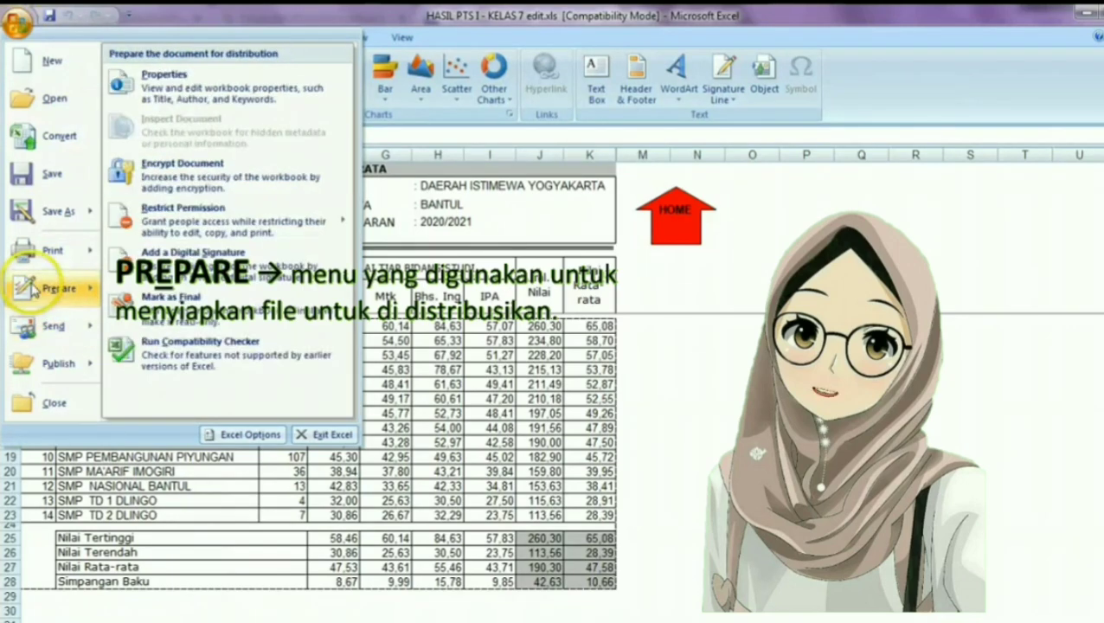
View the Send options for sharing a copy of the workbook and the Publish options for distributing it.
mouse_move(48, 325)
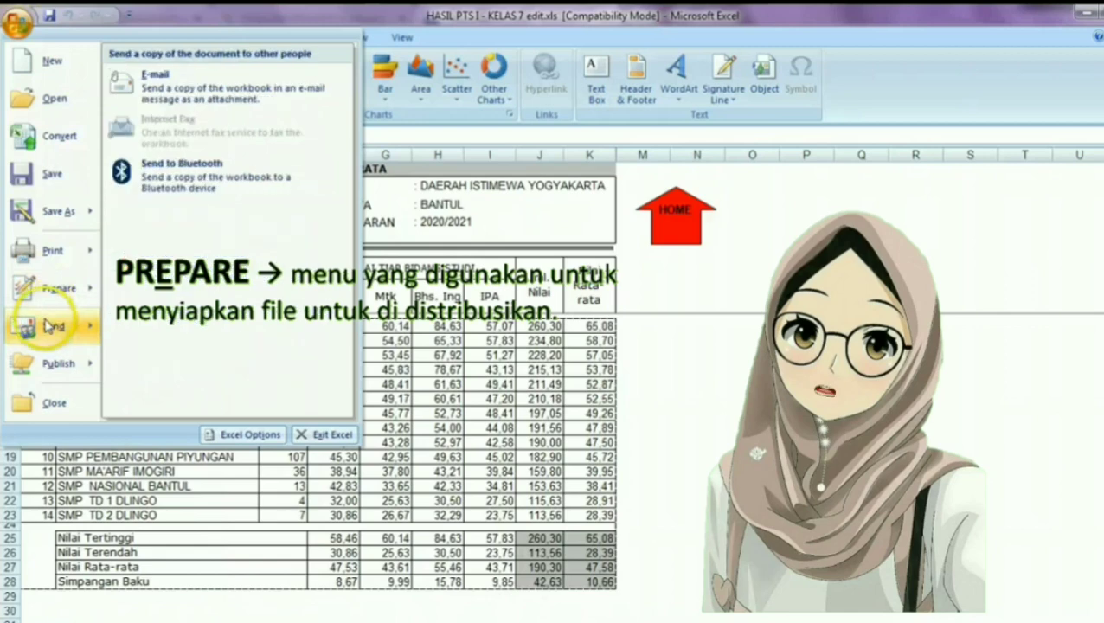
mouse_move(39, 303)
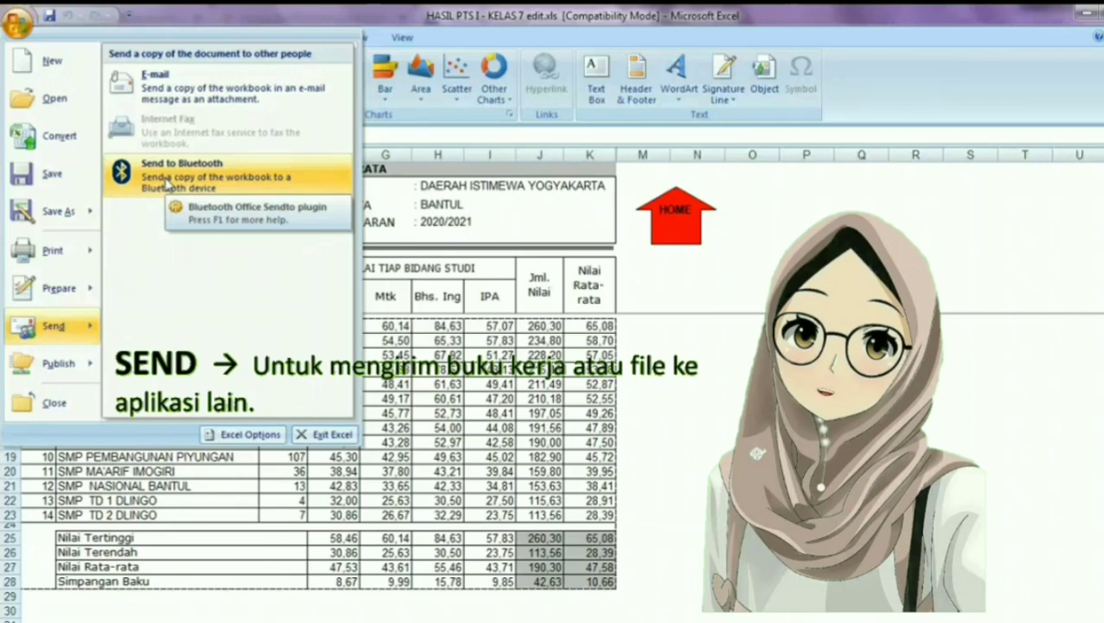
mouse_move(39, 368)
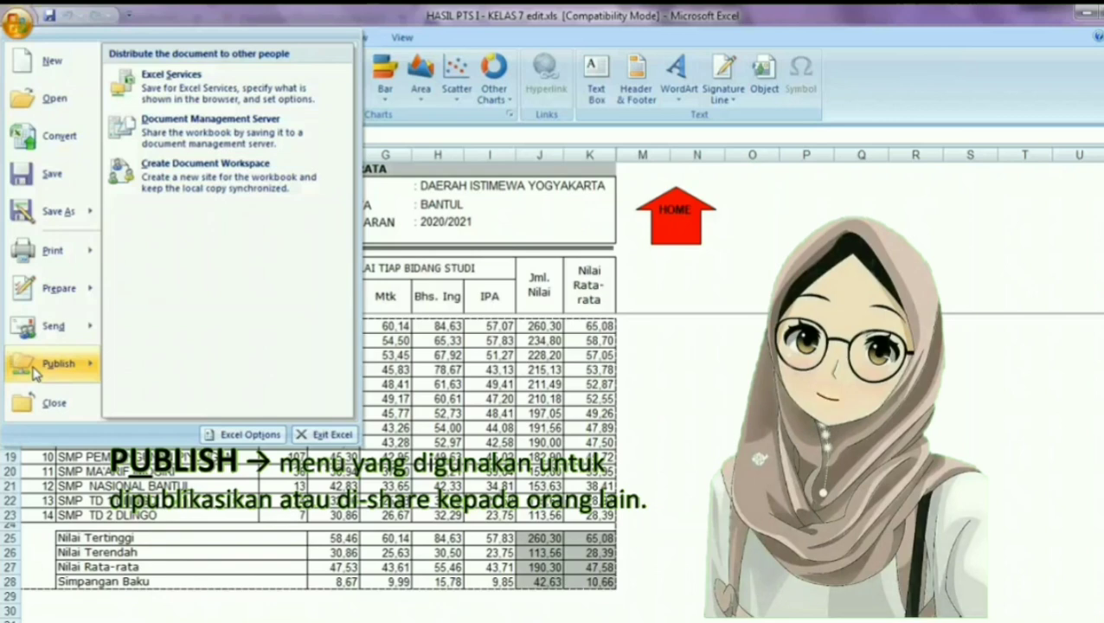
left_click(14, 372)
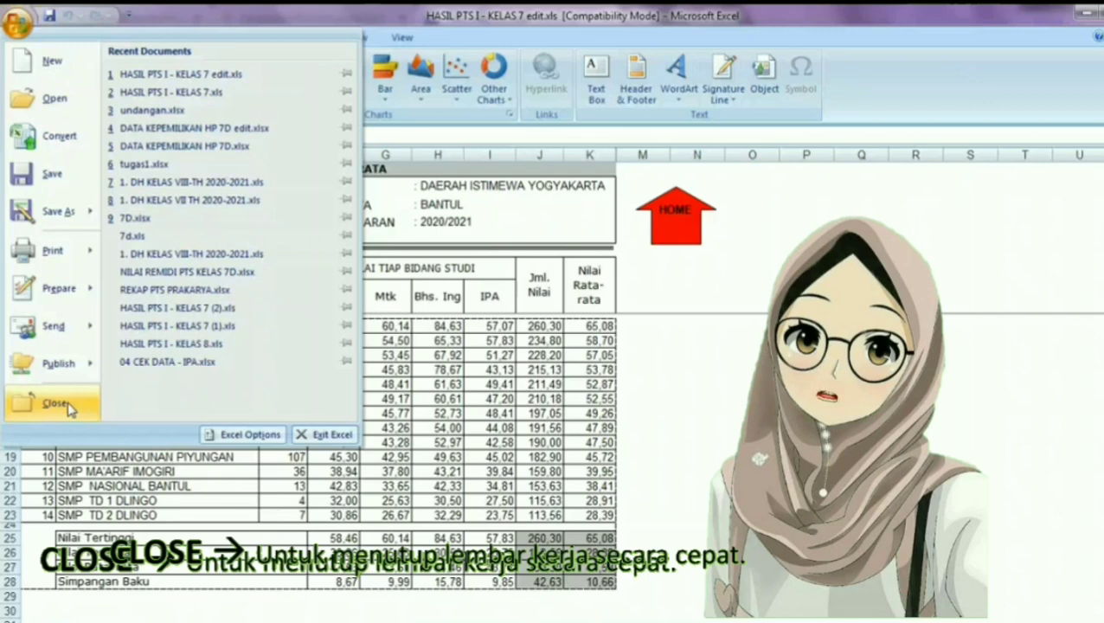
Close the workbook HASIL PTS I - KELAS 7 edit.xls while keeping Excel running.
left_click(71, 408)
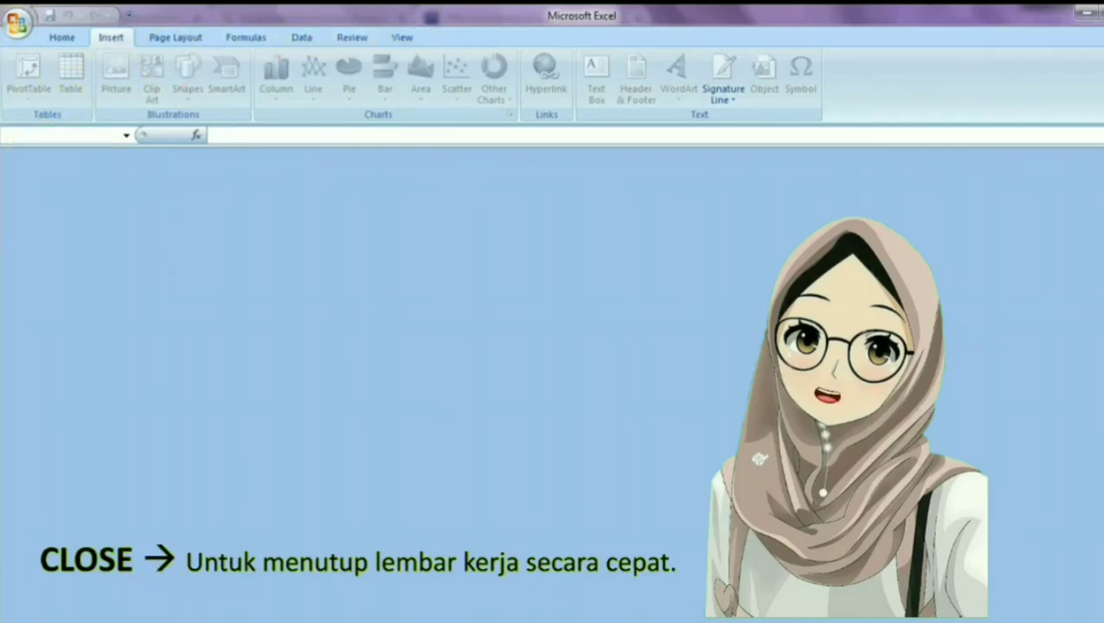
Open Excel Options to view the Popular settings, and cancel without applying any changes.
left_click(18, 23)
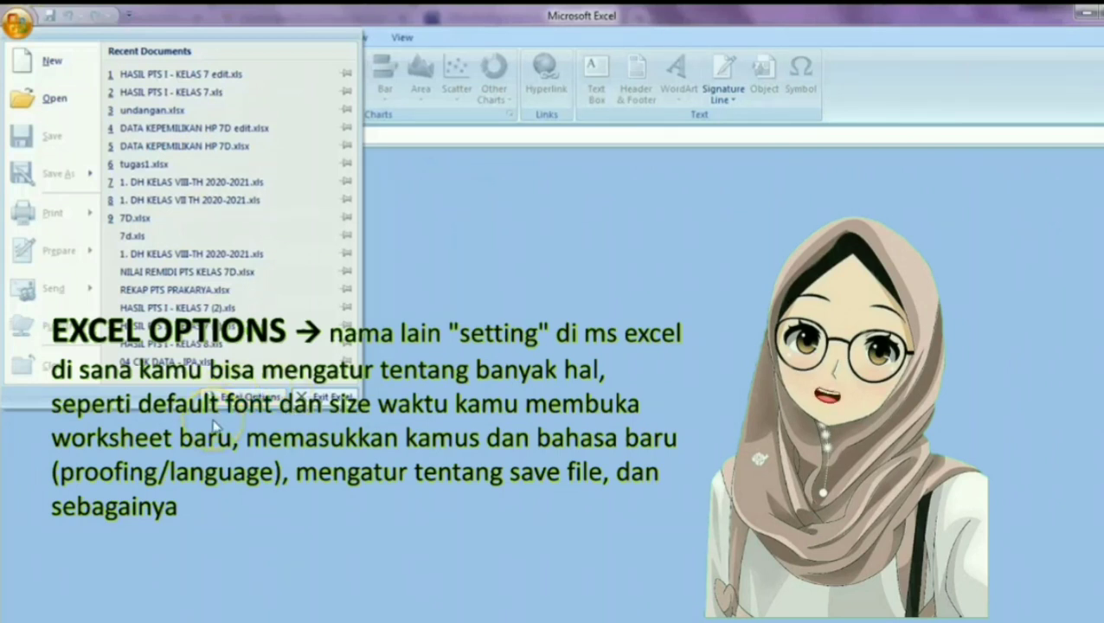
left_click(208, 422)
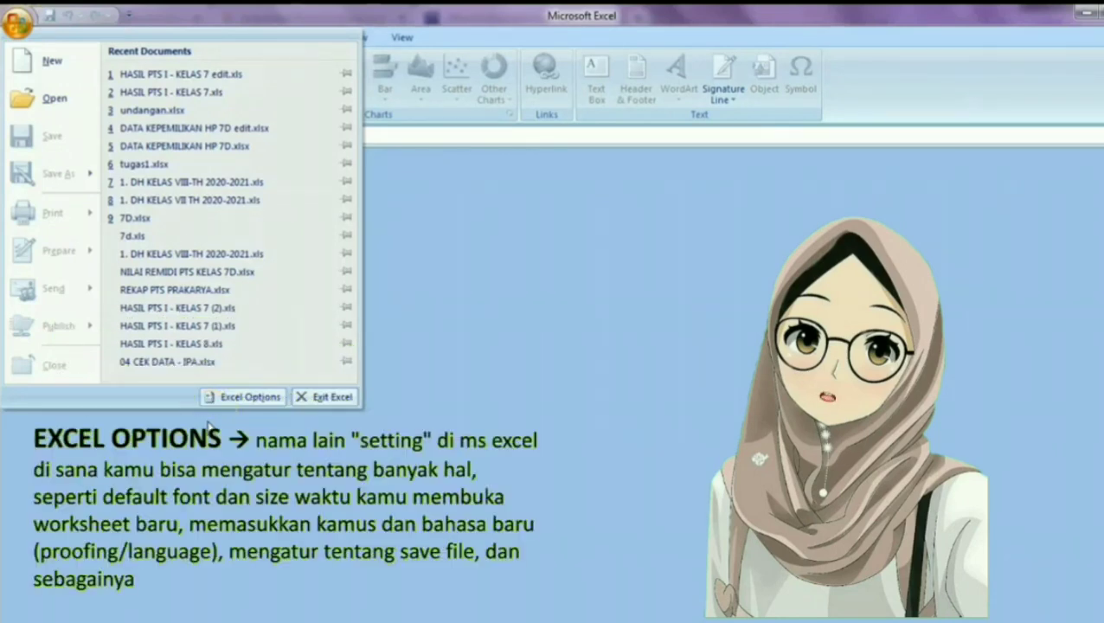
left_click(242, 396)
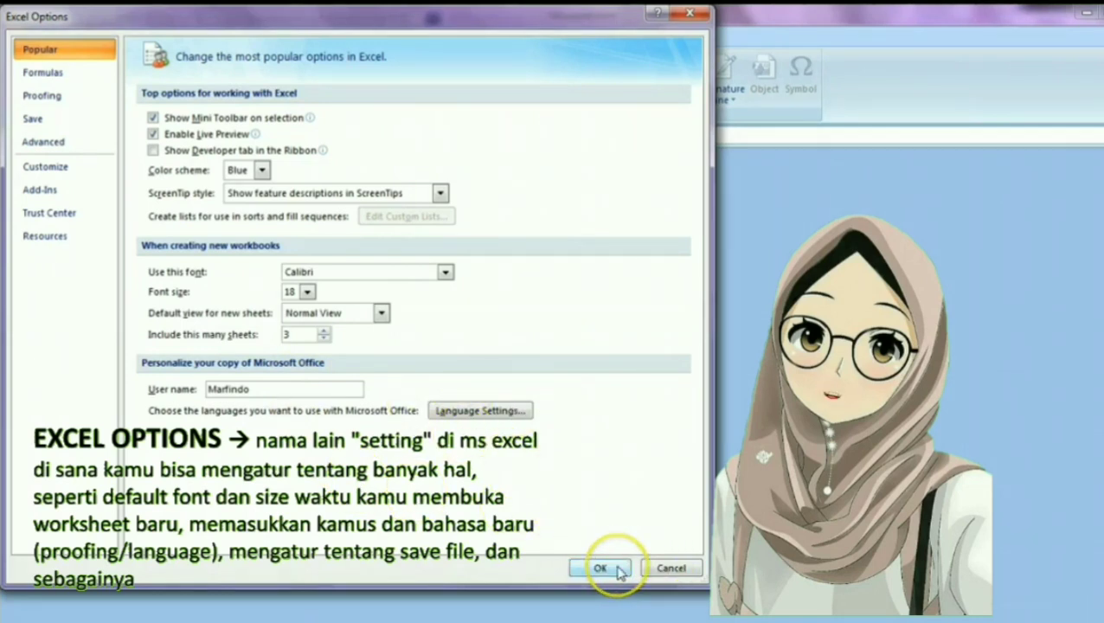
left_click(671, 569)
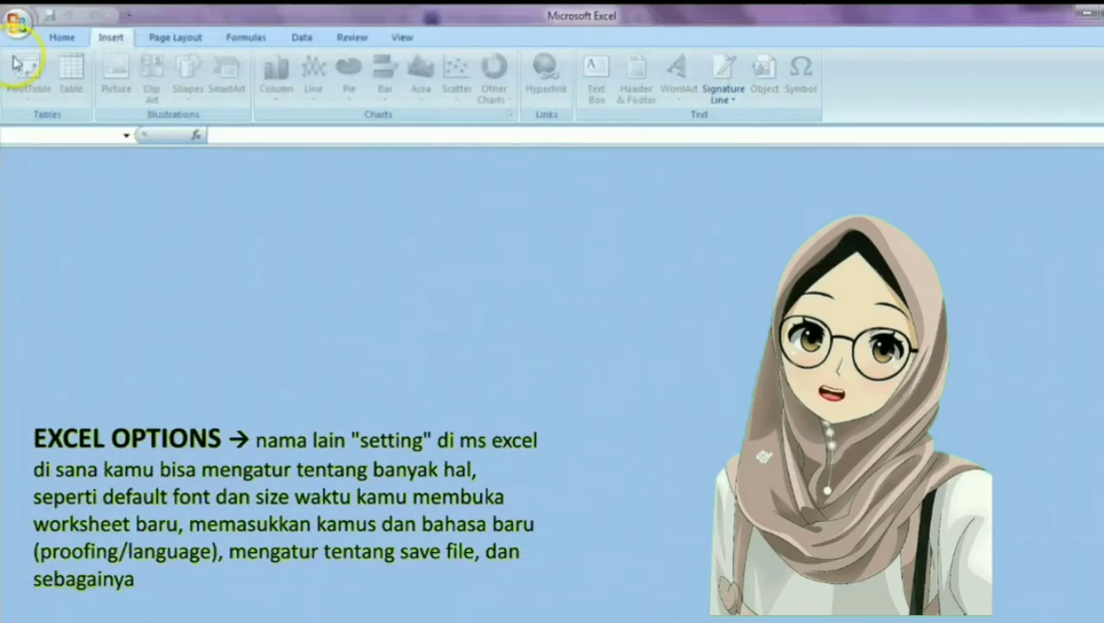
Exit Excel completely.
left_click(18, 25)
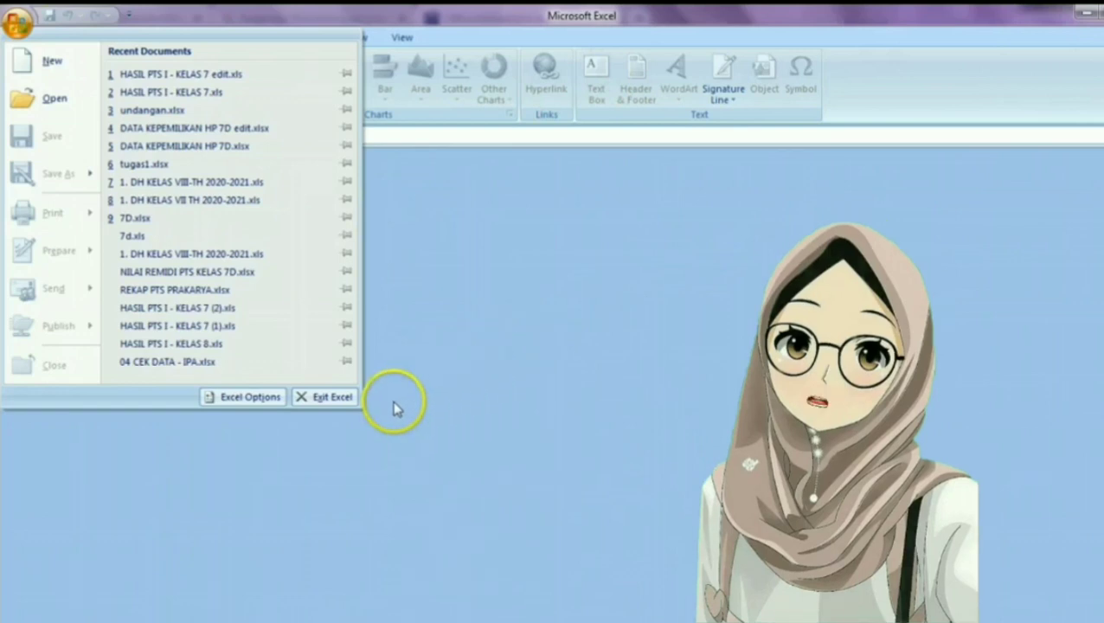
left_click(304, 405)
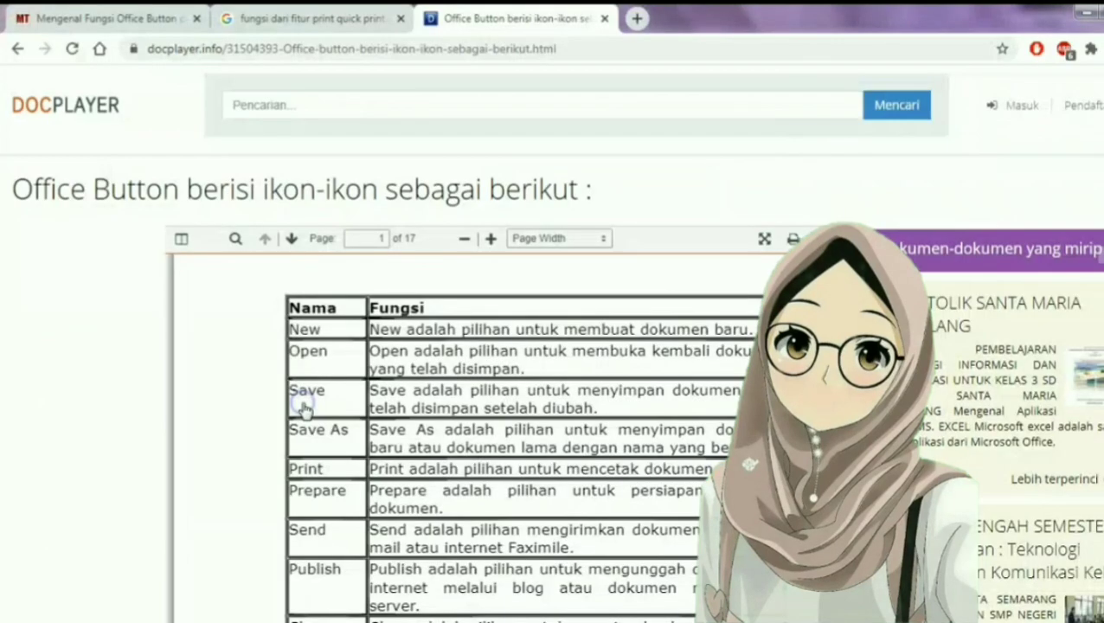